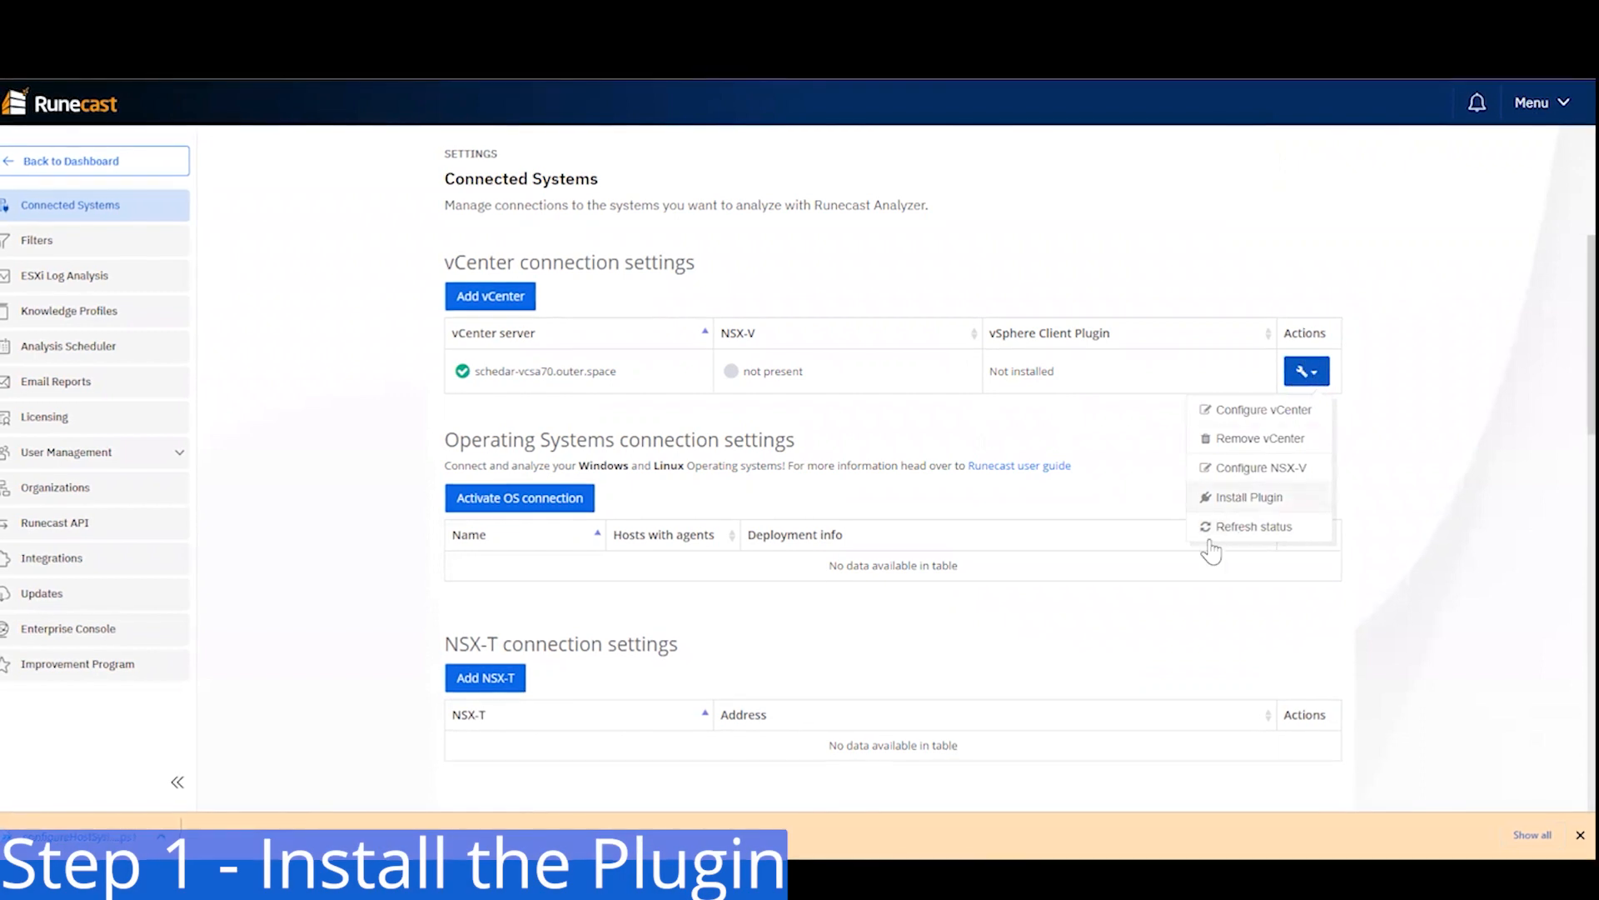
Install the Runecast vSphere Client plugin for the vCenter schedar-vcsa70.outer.space and close the installation dialog
{"action": "left_click", "coordinate": [1243, 499]}
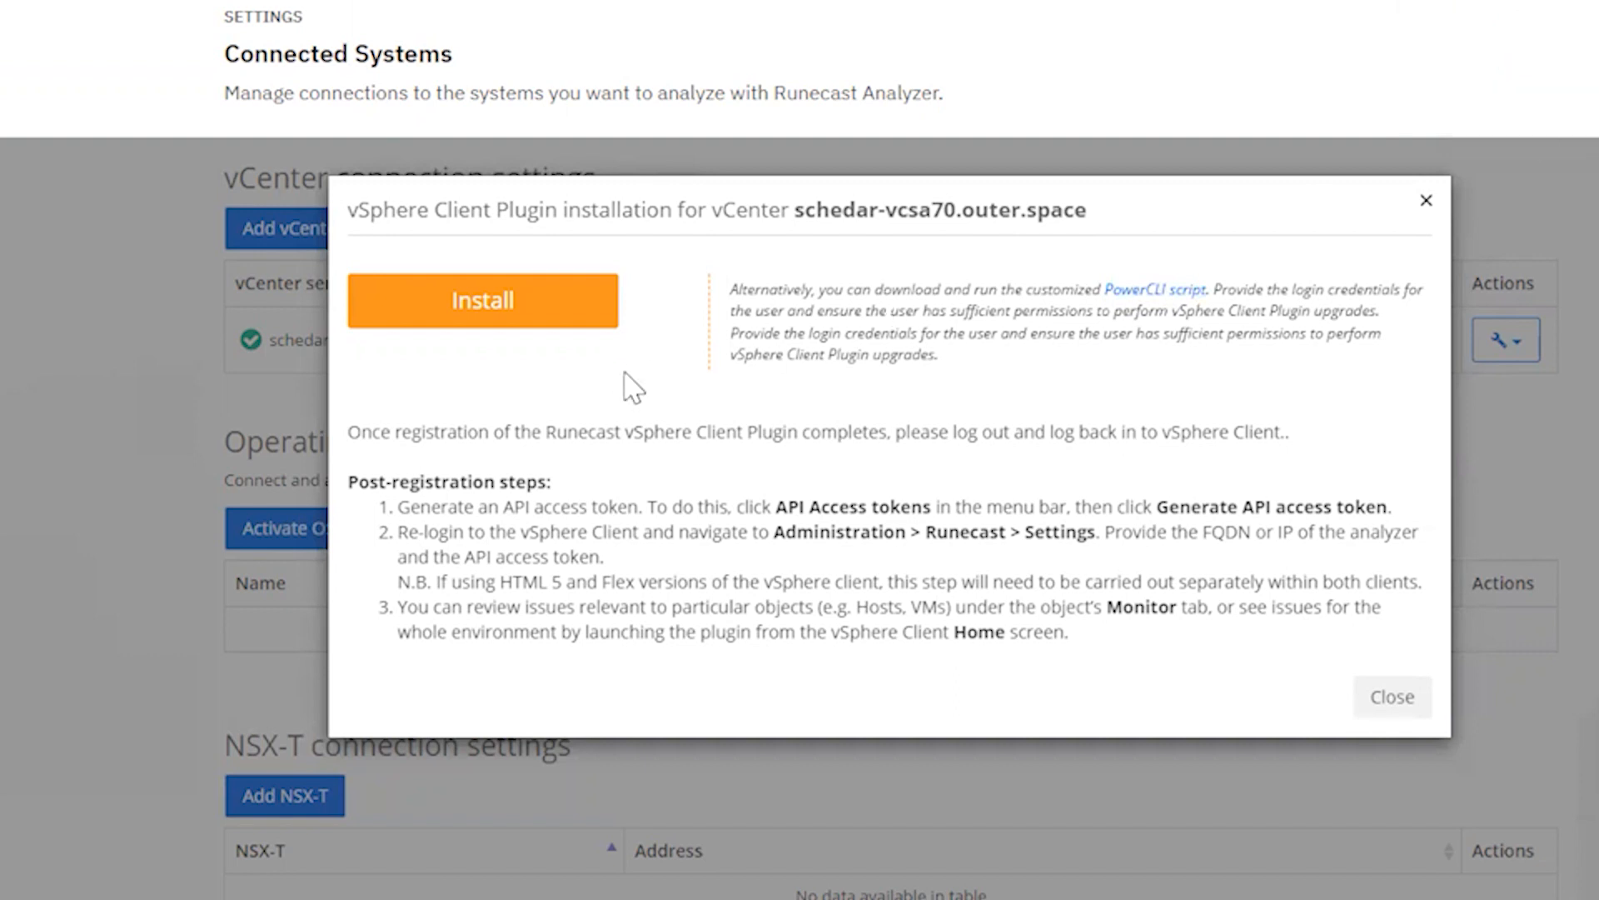
{"action": "left_click", "coordinate": [483, 308]}
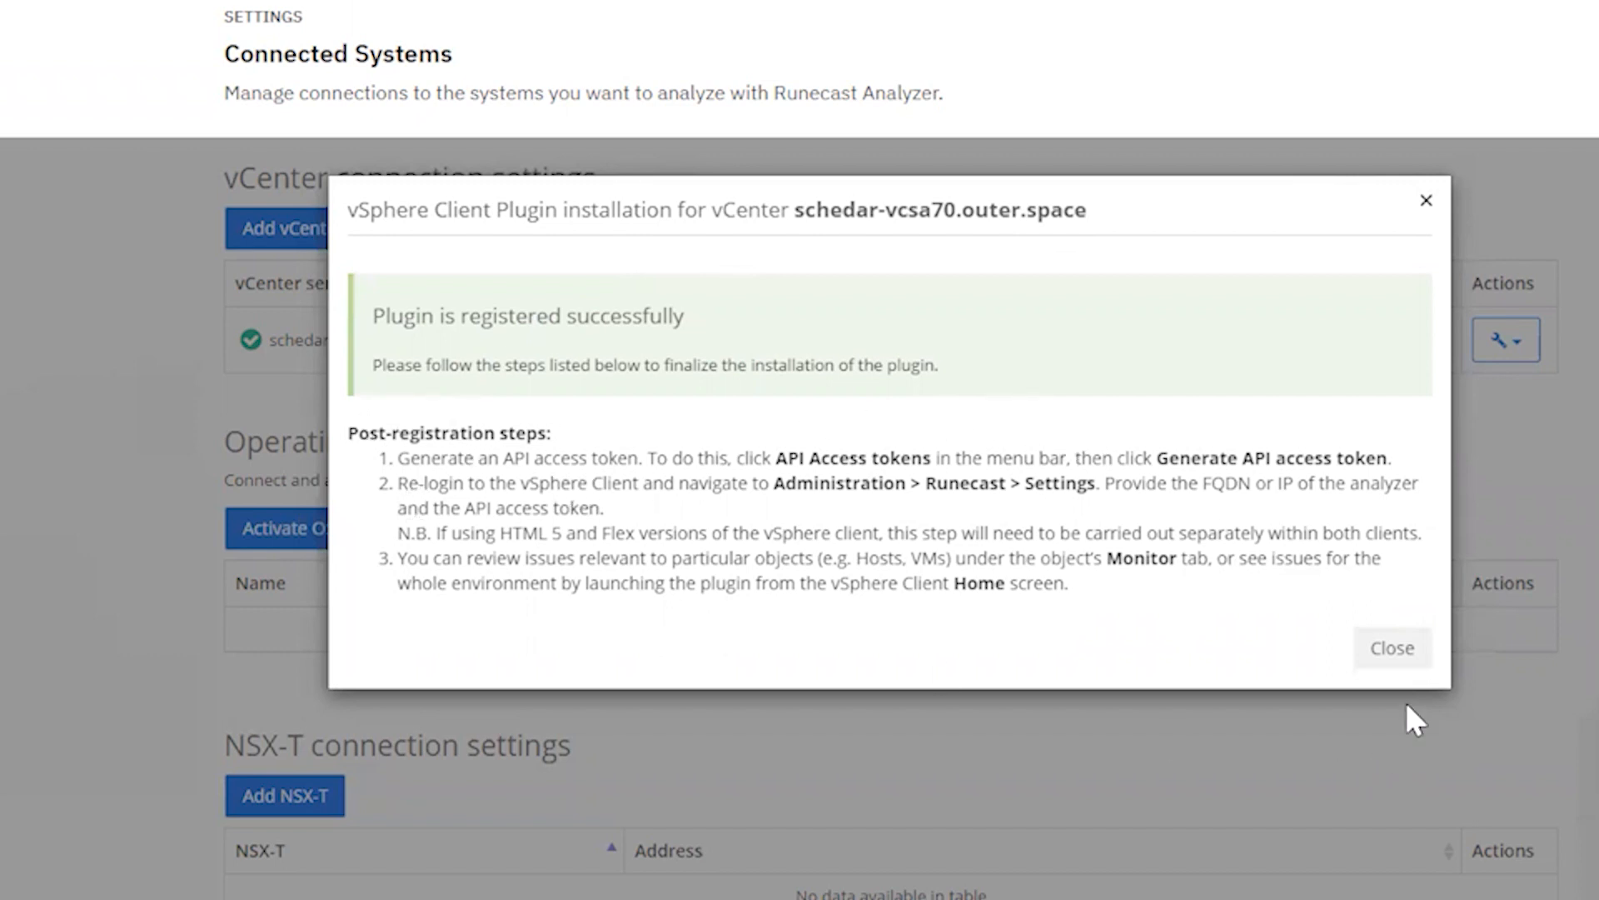
{"action": "left_click", "coordinate": [1389, 649]}
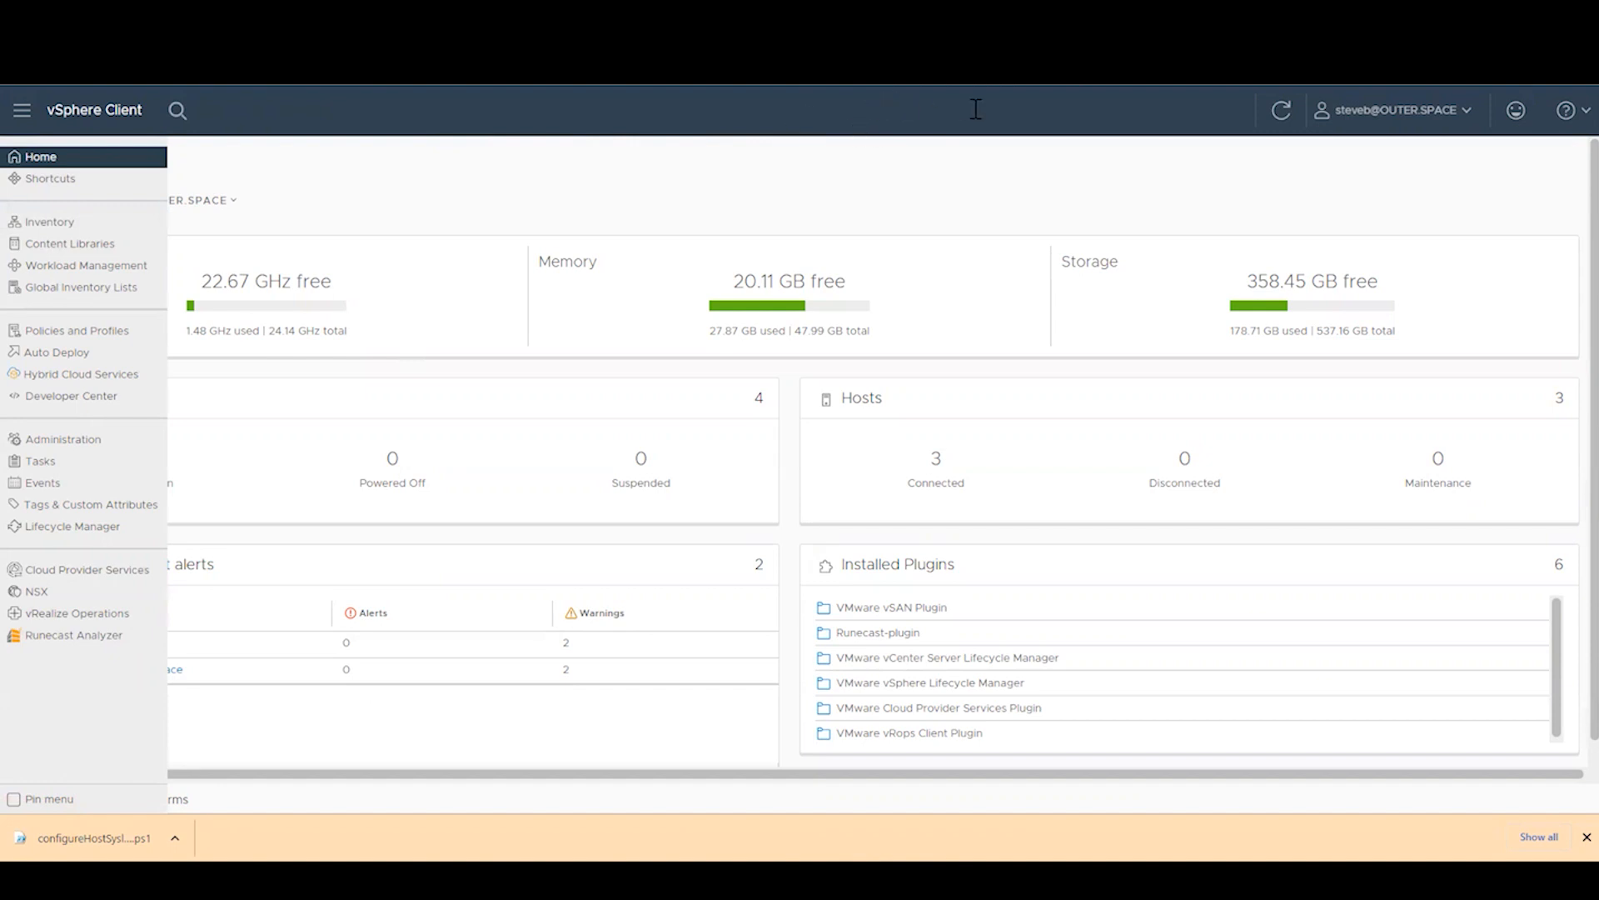
Switch to the vSphere Client and open the connection settings of the Runecast Analyzer plugin
{"action": "left_click", "coordinate": [52, 637]}
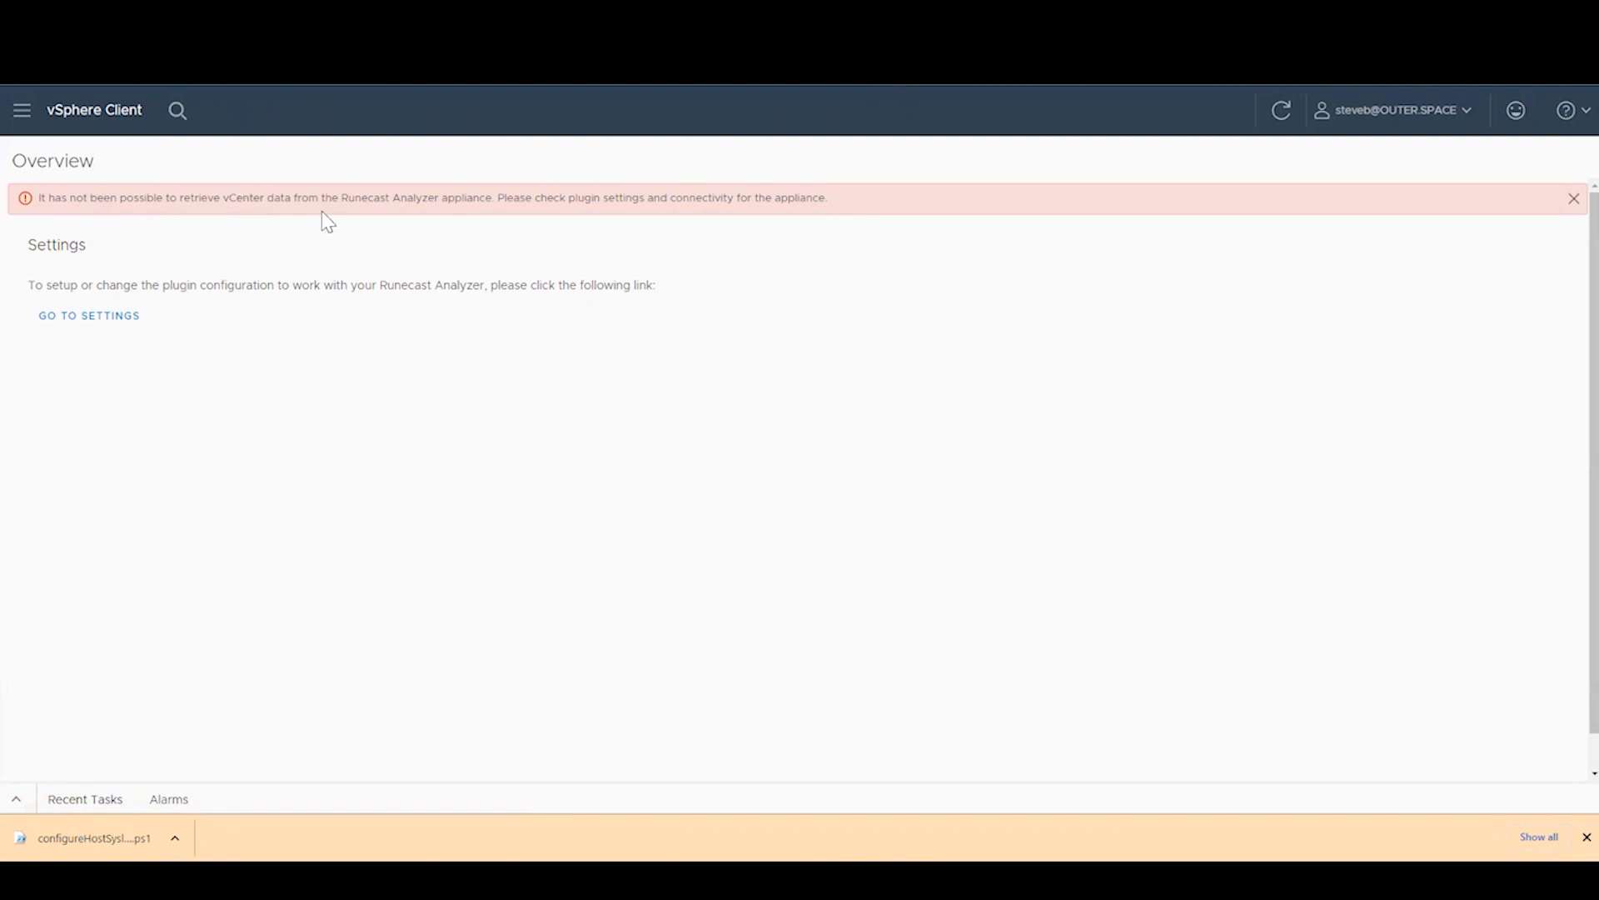
{"action": "left_click", "coordinate": [118, 326]}
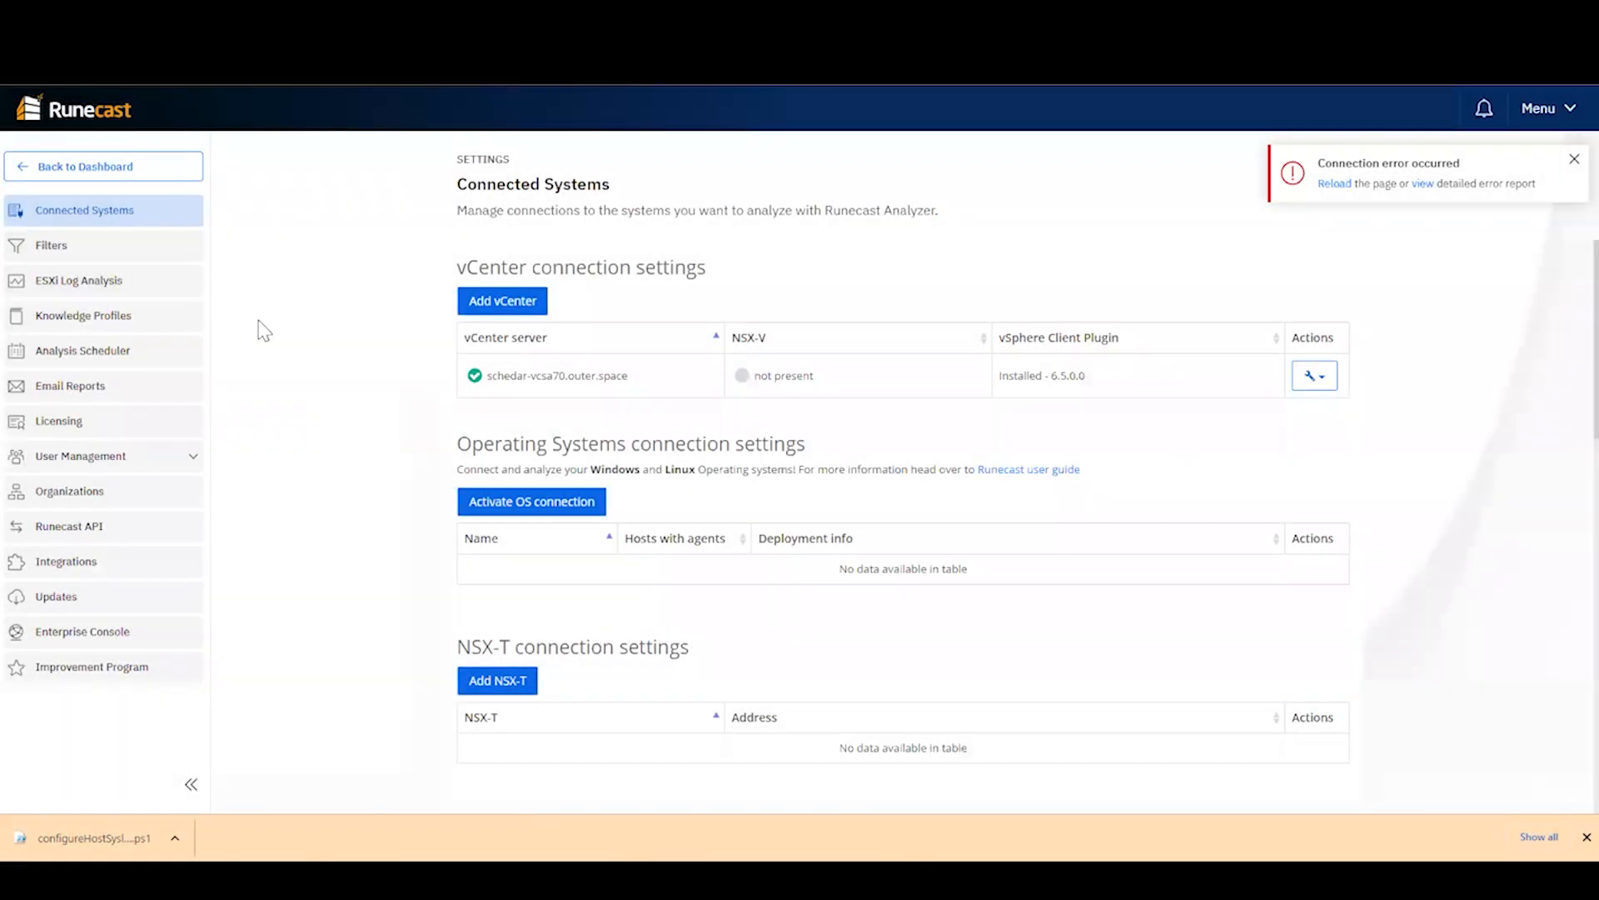
Switch to Runecast, dismiss the connection error on the dashboard, and open the Runecast API page in the system settings
{"action": "left_click", "coordinate": [96, 171]}
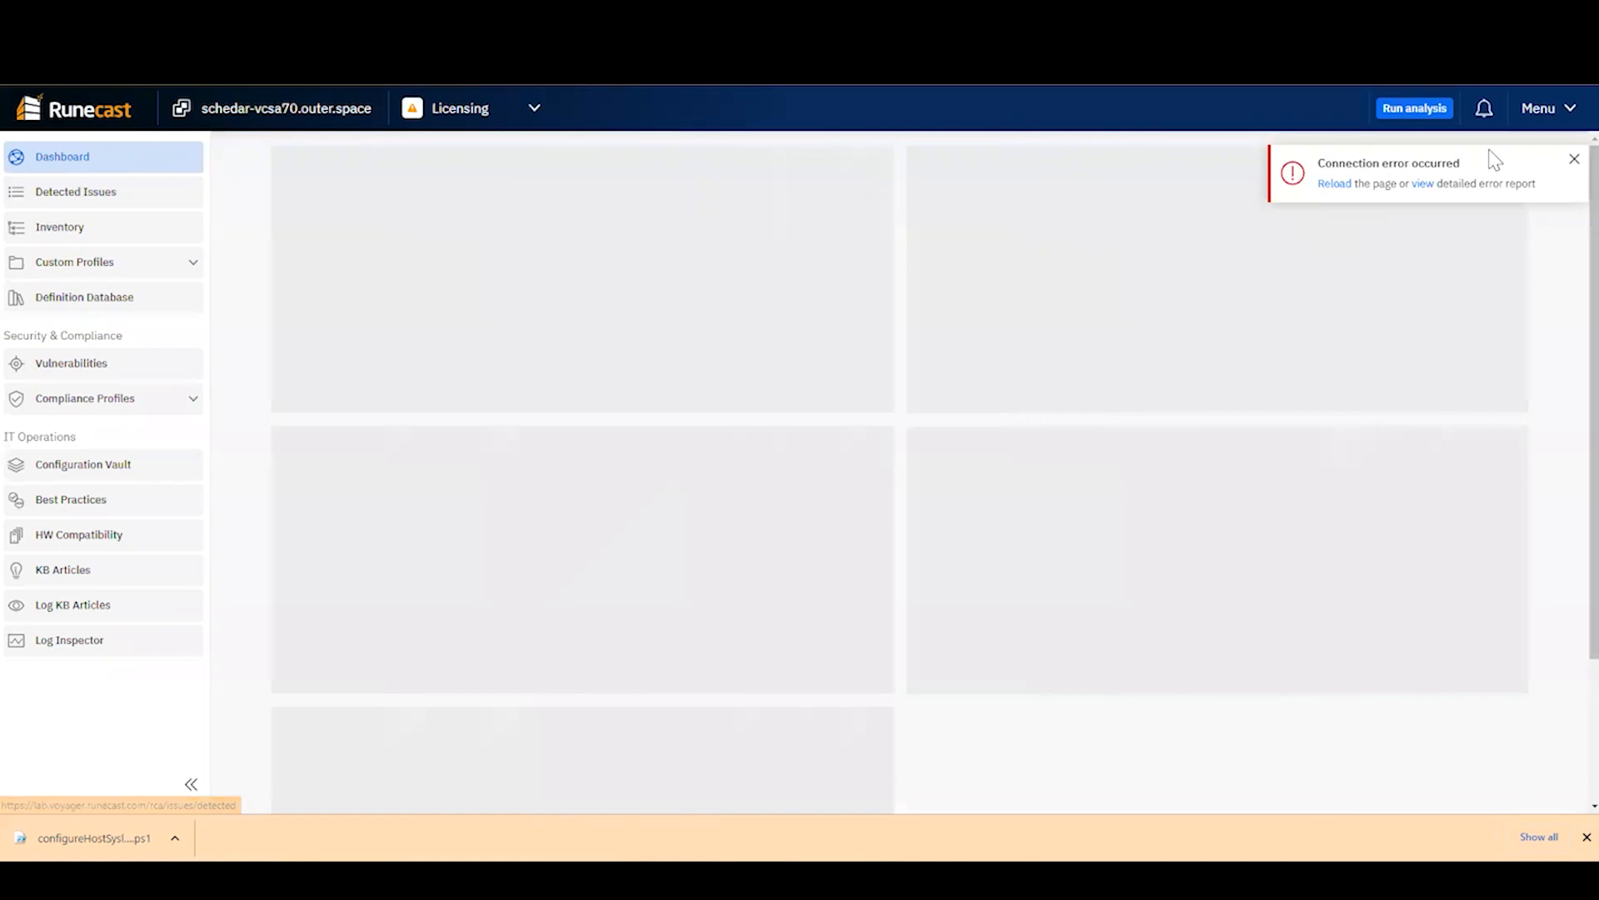
{"action": "left_click", "coordinate": [1573, 159]}
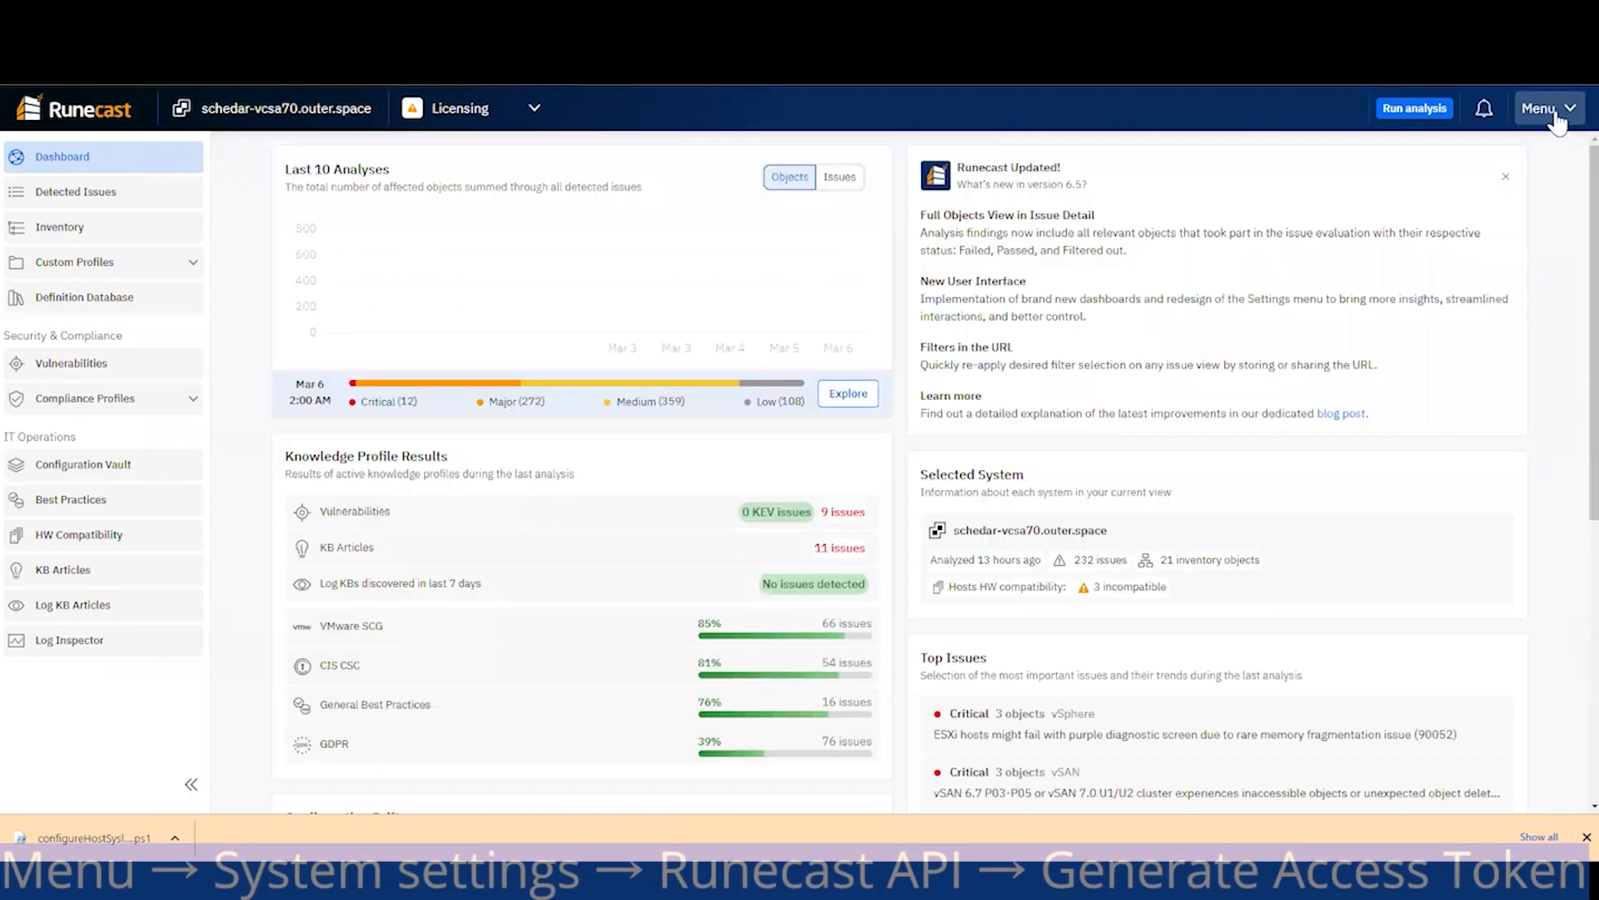
{"action": "left_click", "coordinate": [1549, 109]}
{"action": "left_click", "coordinate": [1406, 156]}
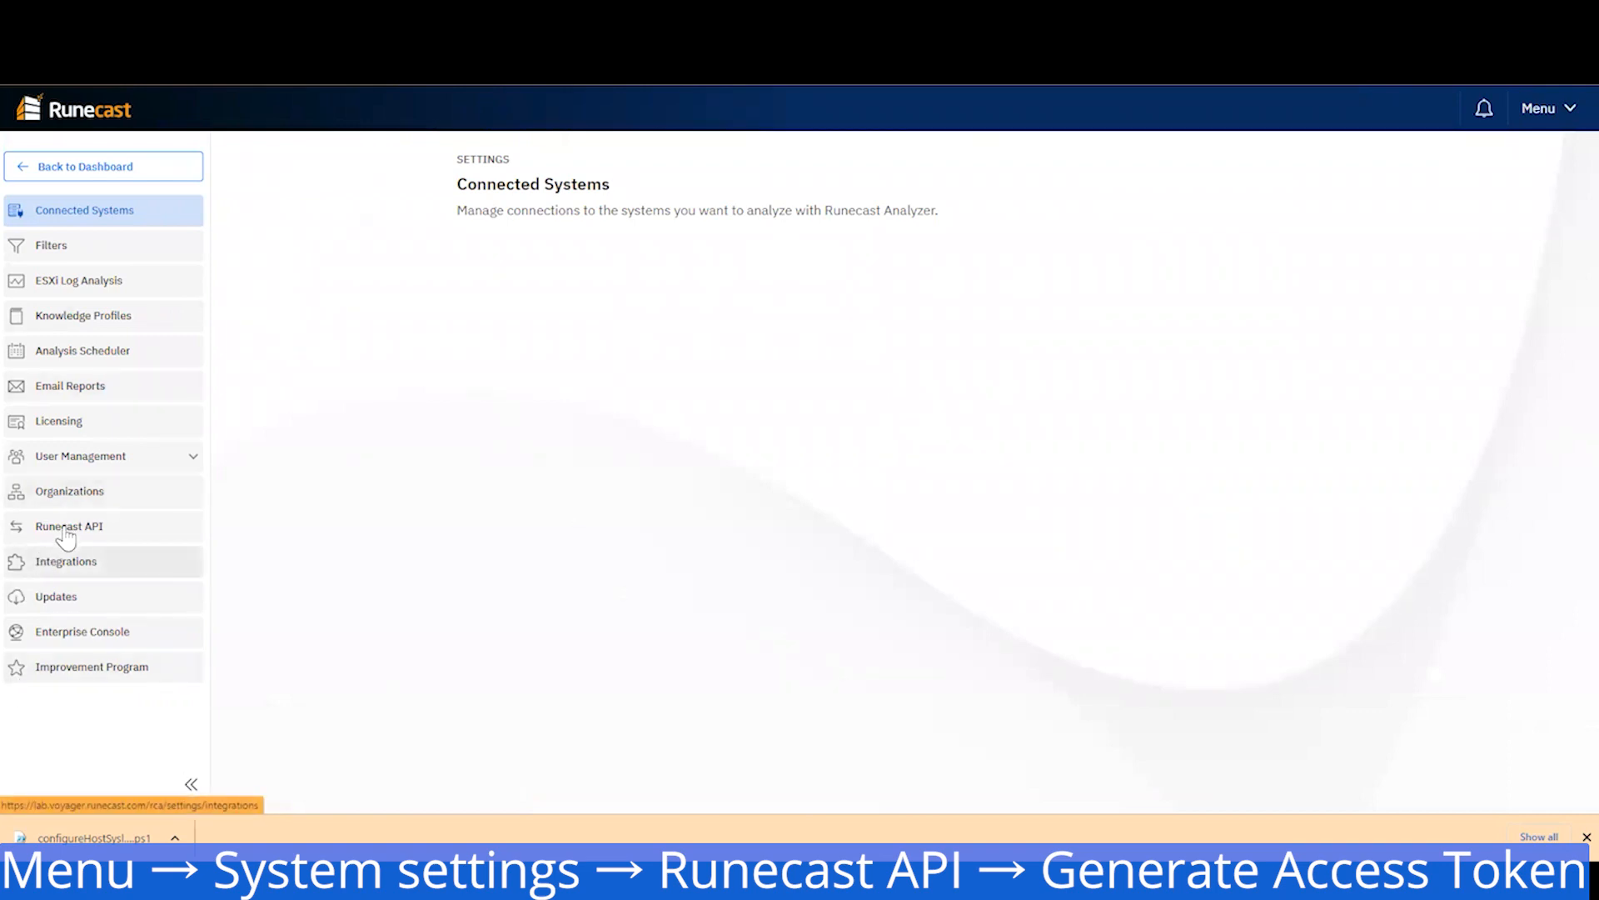
{"action": "left_click", "coordinate": [66, 526]}
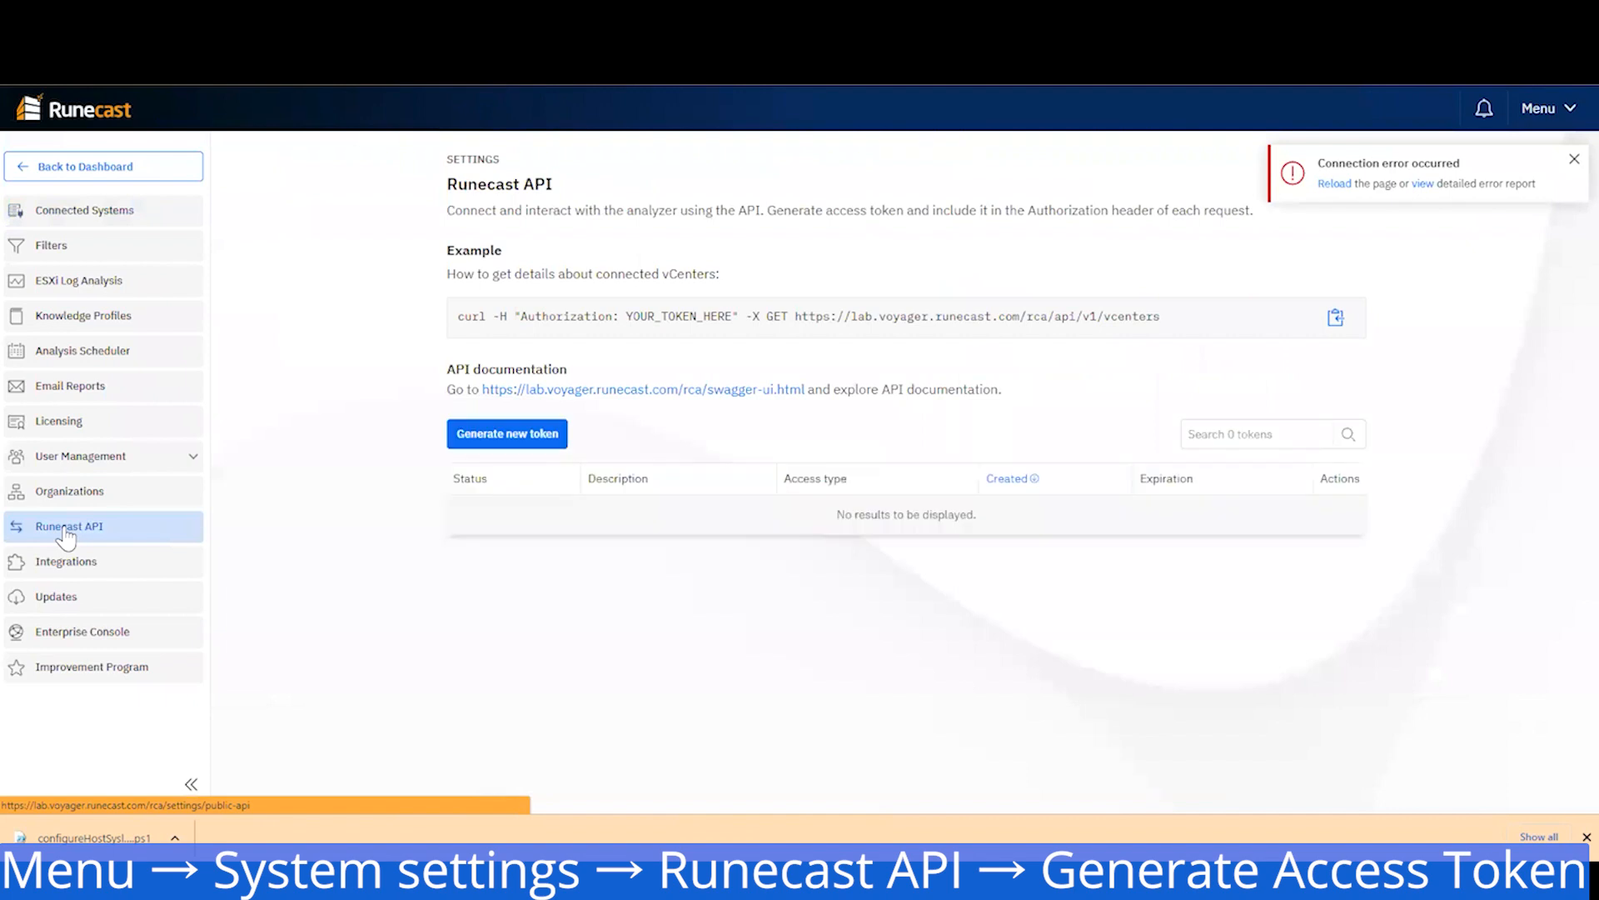
Generate a non-expiring Global Admin access token described as "VMWare Plugin" and copy it
{"action": "left_click", "coordinate": [534, 442]}
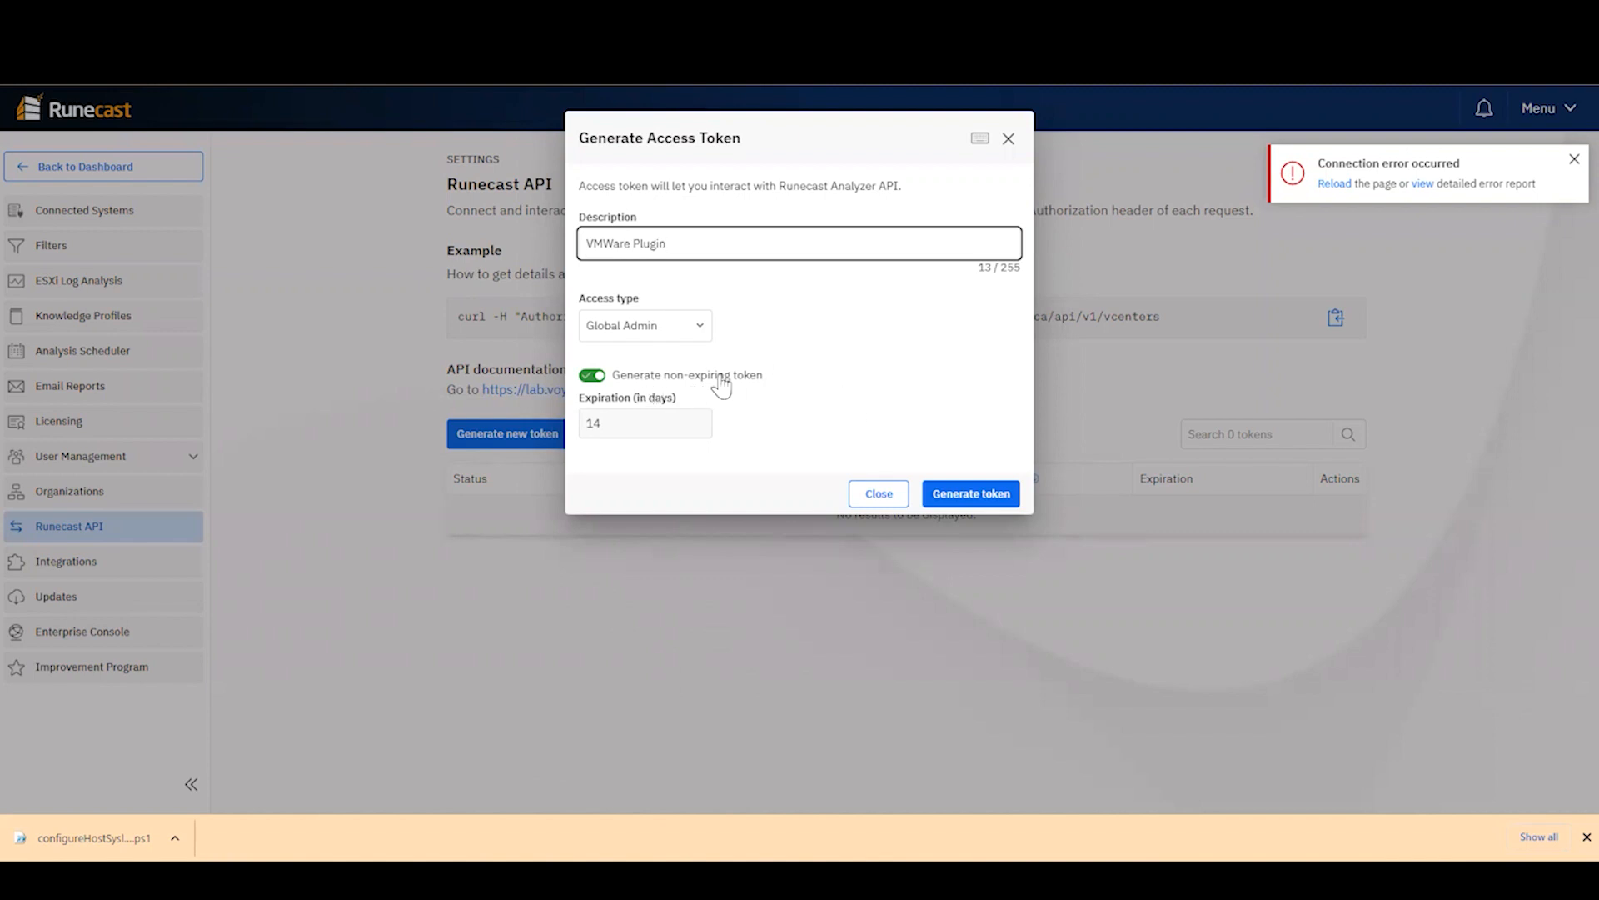
{"action": "left_click", "coordinate": [971, 496]}
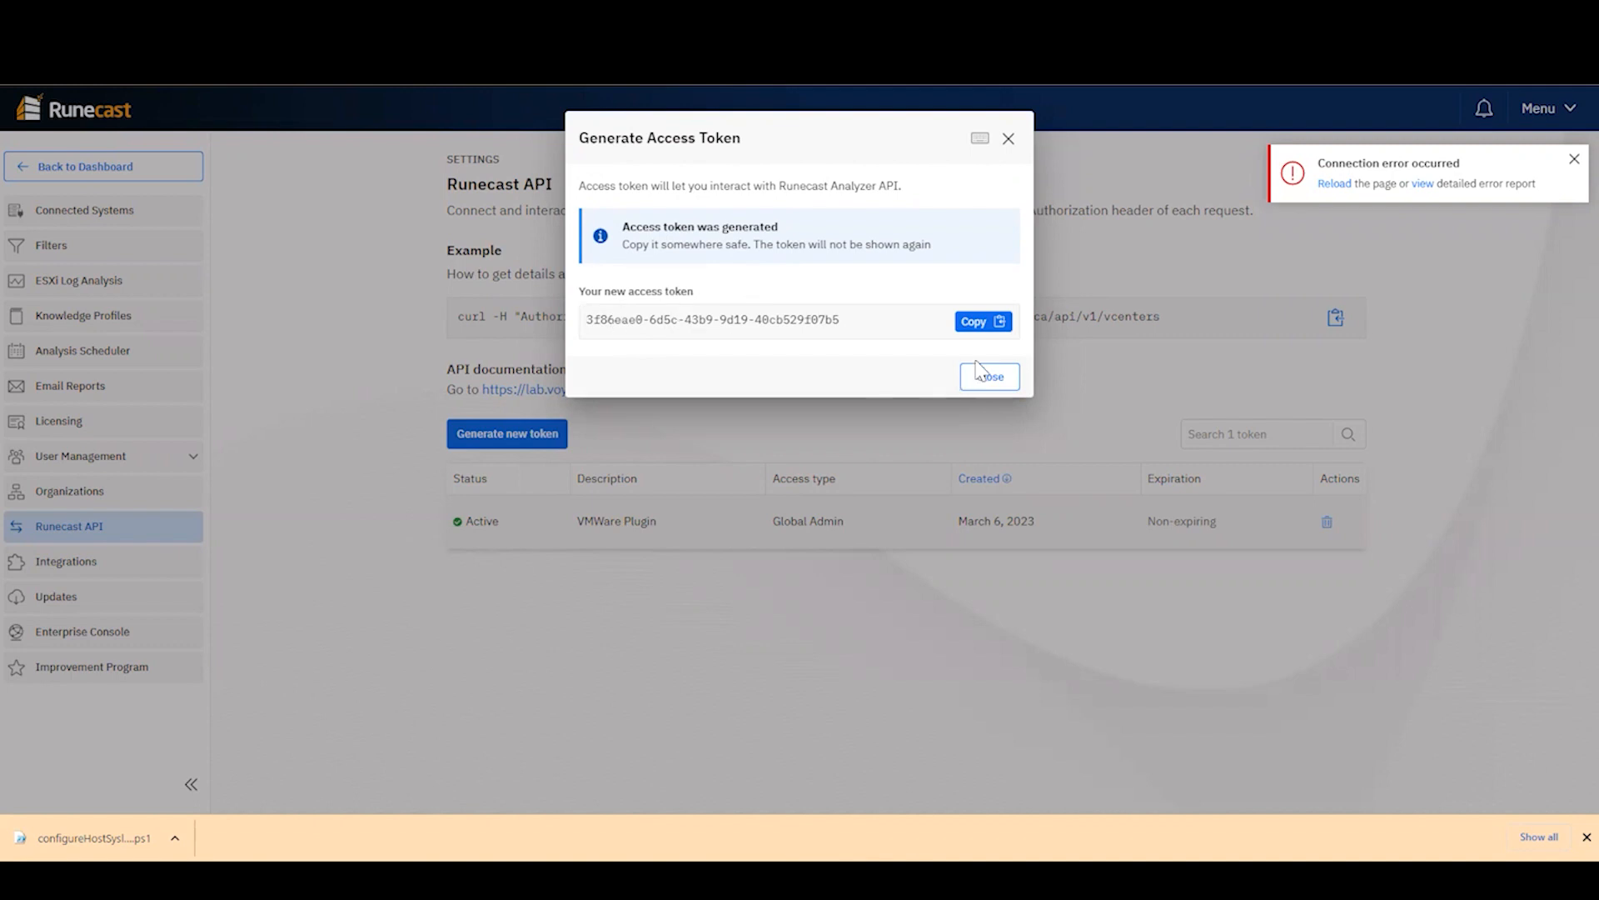
{"action": "left_click", "coordinate": [975, 323]}
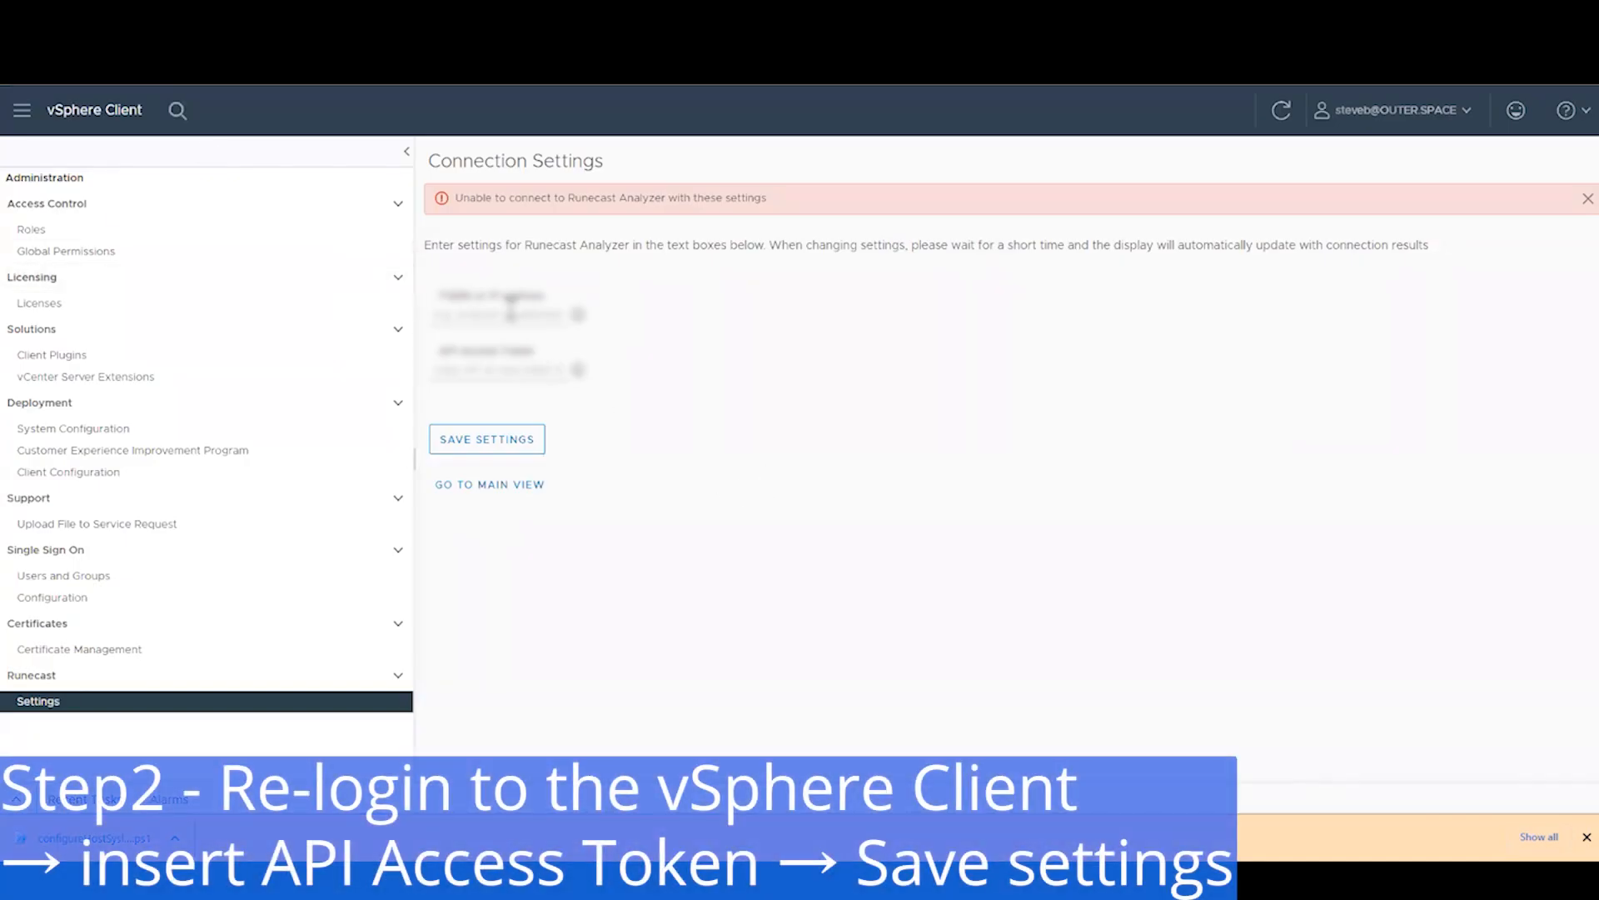
Switch to the vSphere Client, enter the analyzer's FQDN or IP address and the API access token, and save the connection settings
{"action": "left_click", "coordinate": [511, 311]}
{"action": "left_click", "coordinate": [534, 363]}
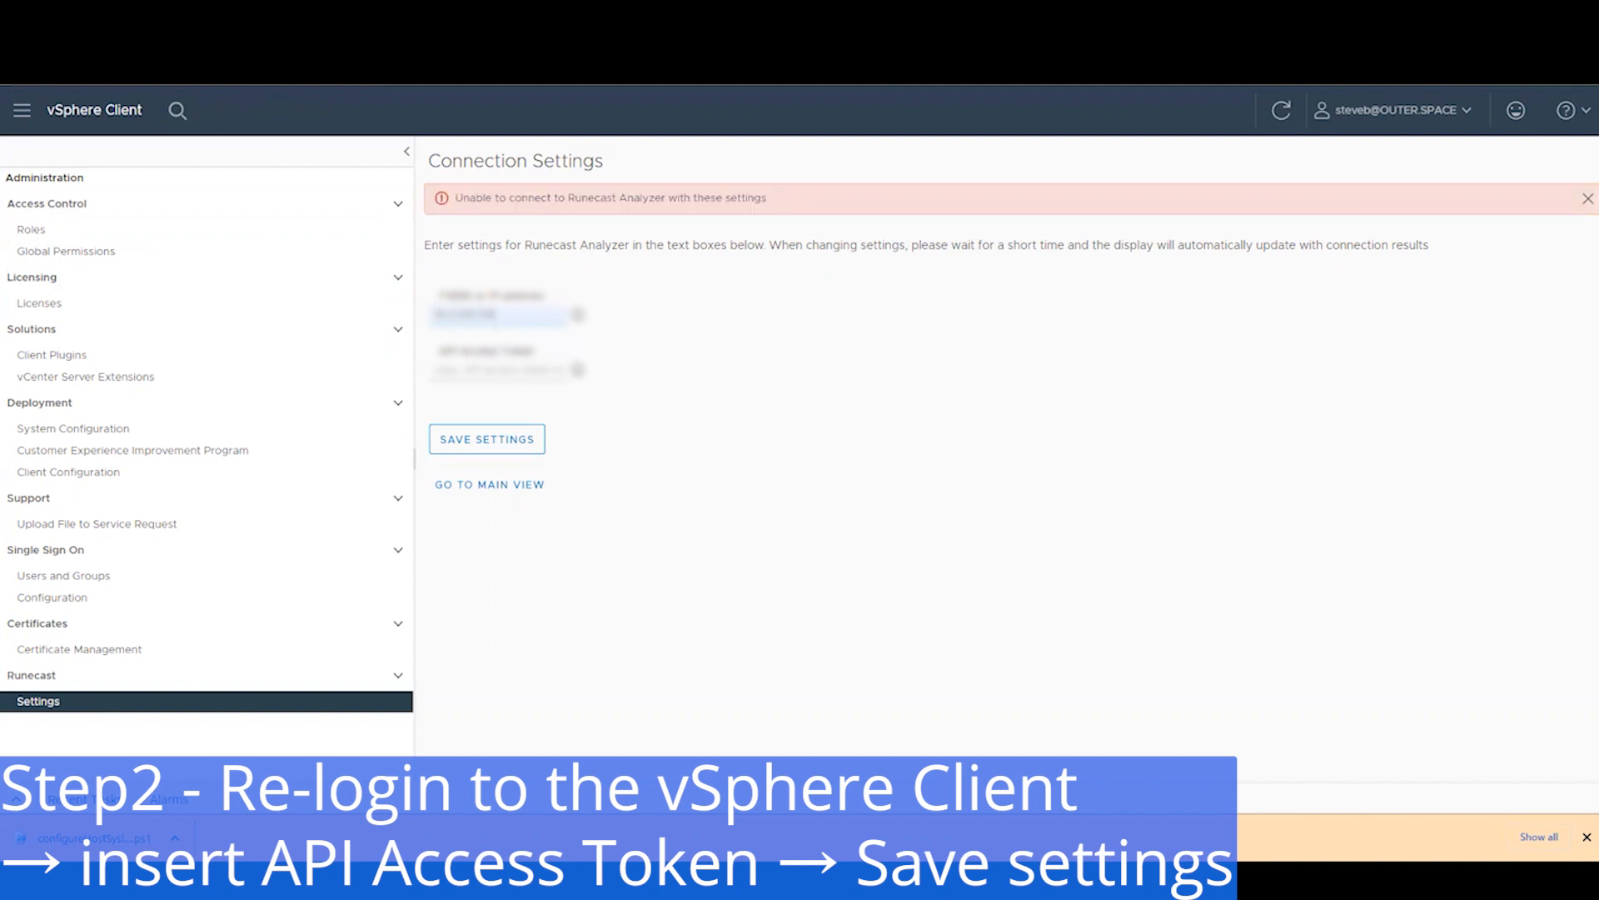
{"action": "left_click", "coordinate": [496, 369]}
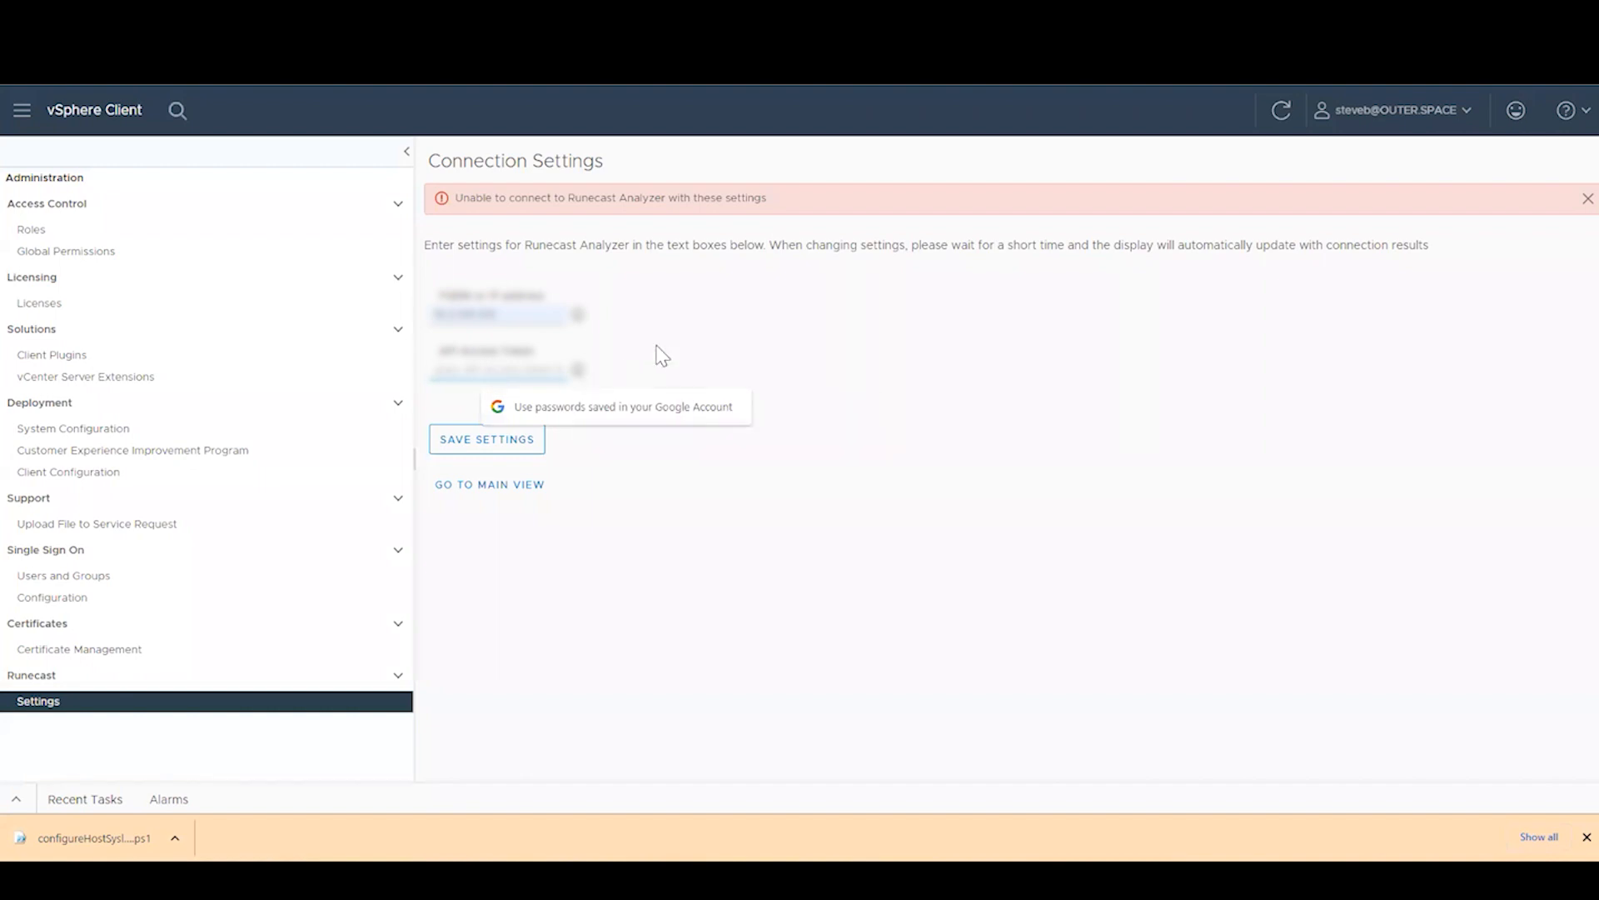
{"action": "left_click", "coordinate": [490, 442]}
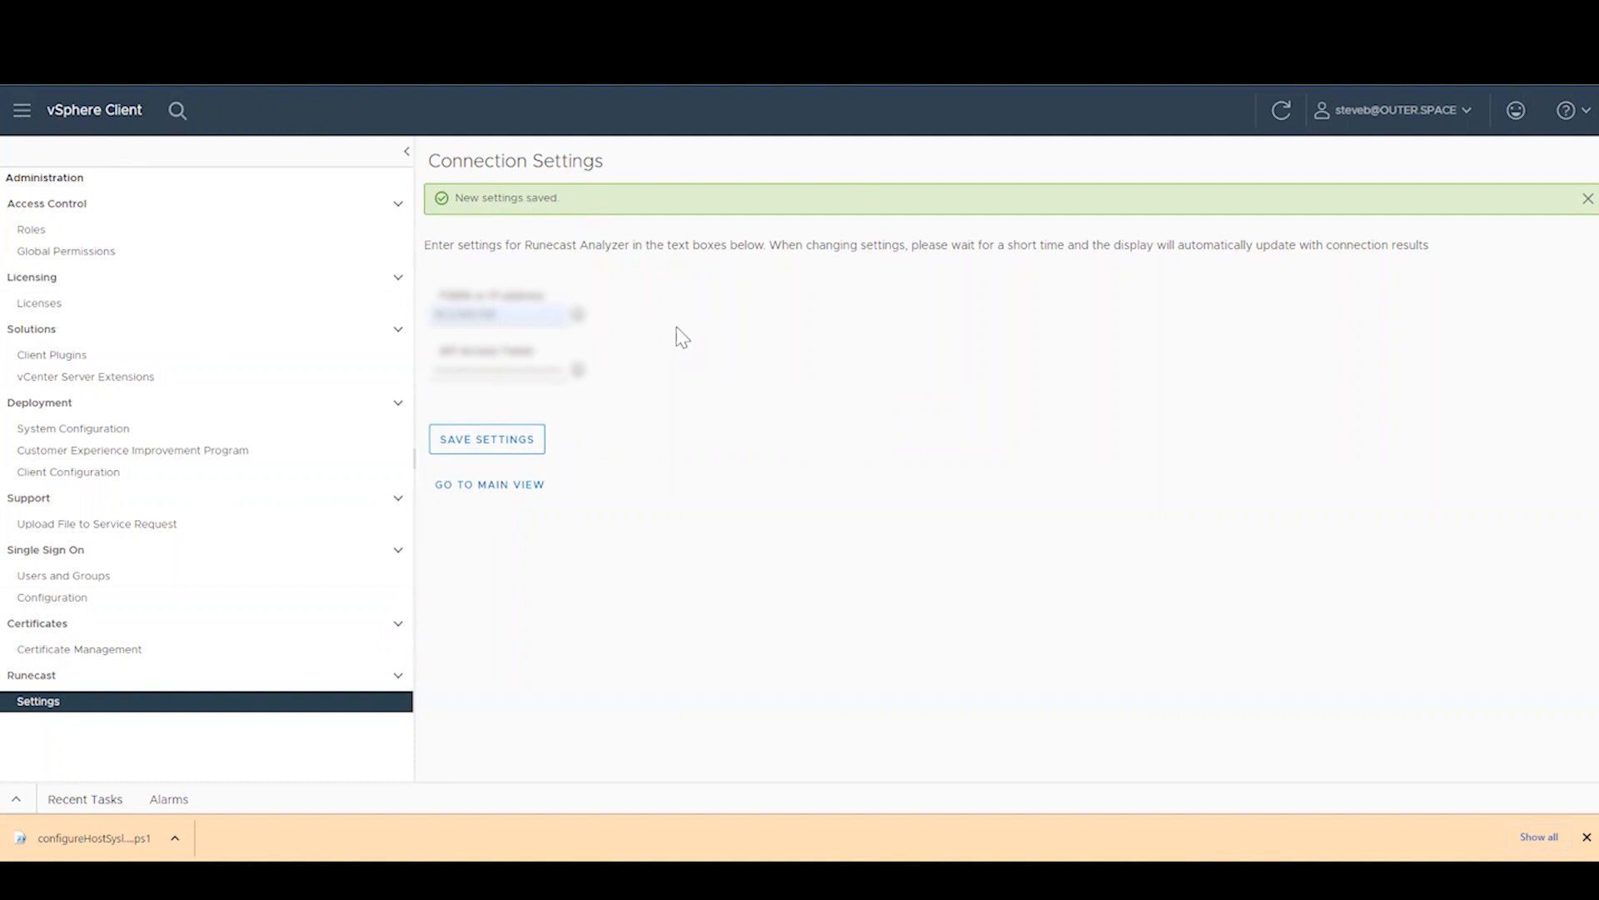
Open the Runecast Analyzer best practices for host schedar-esxi70-1.outer.space from the vSphere inventory
{"action": "left_click", "coordinate": [23, 111]}
{"action": "left_click", "coordinate": [34, 156]}
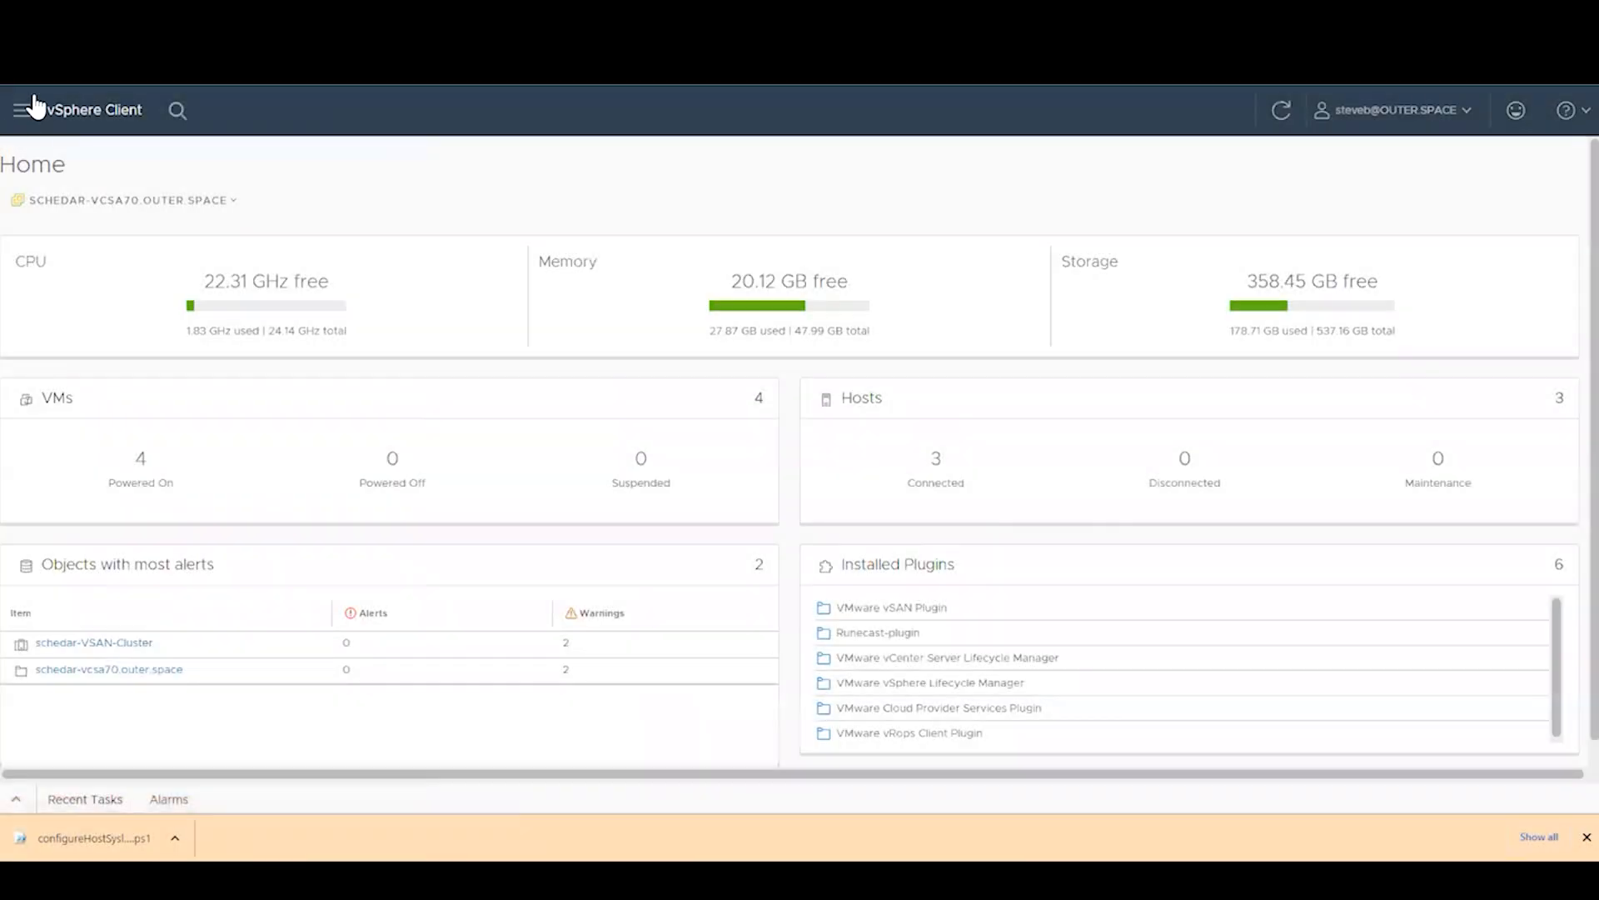
{"action": "left_click", "coordinate": [22, 111]}
{"action": "left_click", "coordinate": [53, 221]}
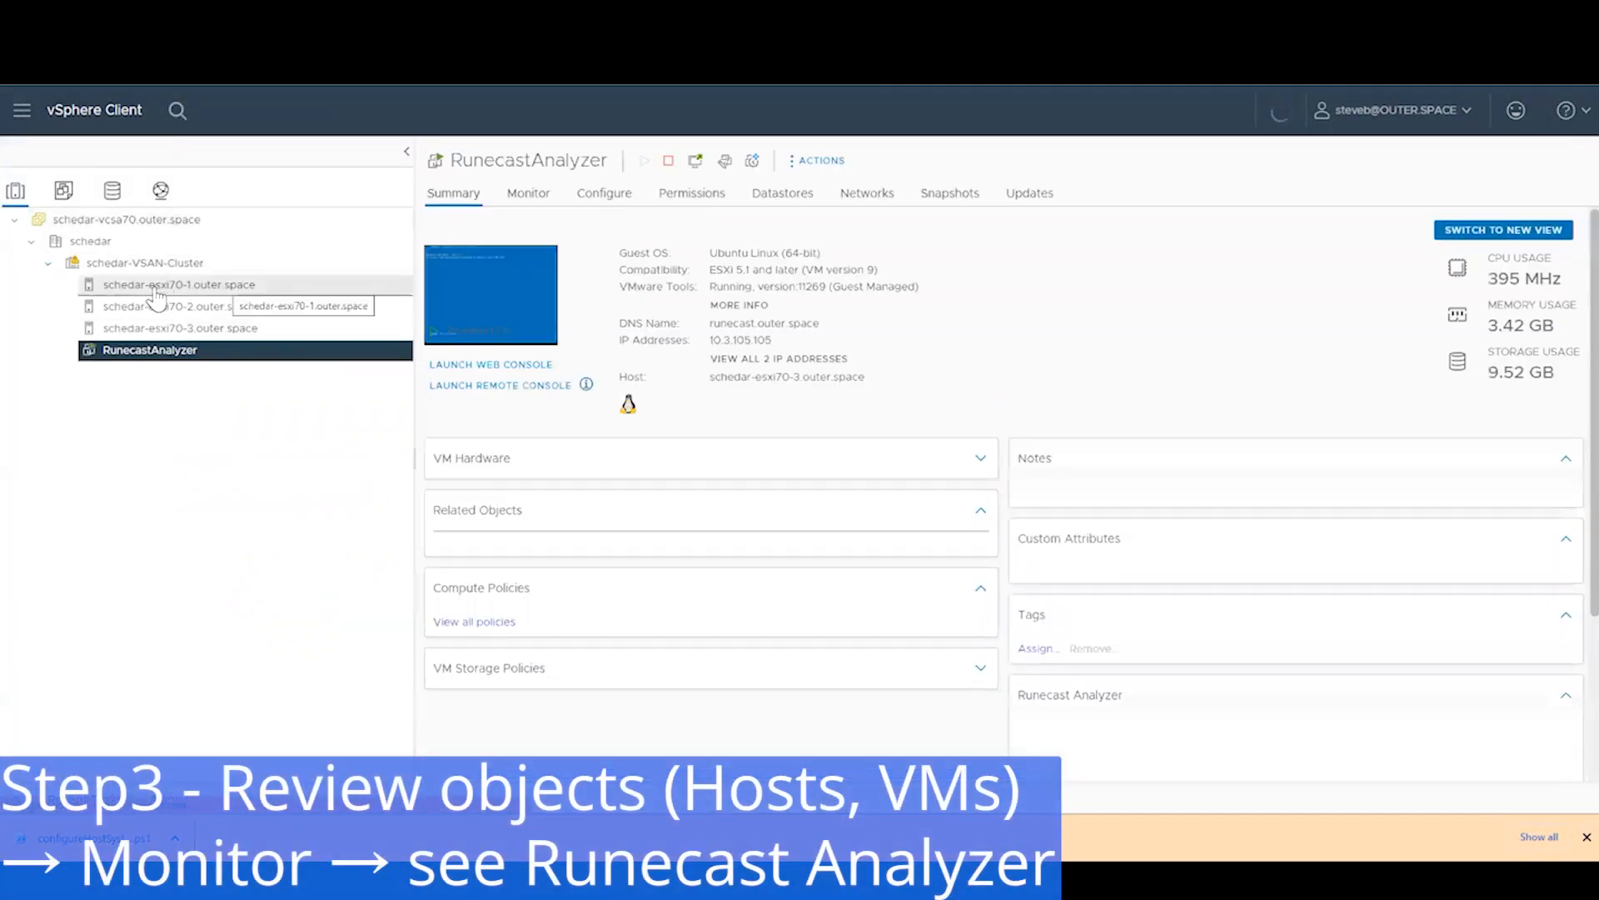
{"action": "left_click", "coordinate": [200, 287]}
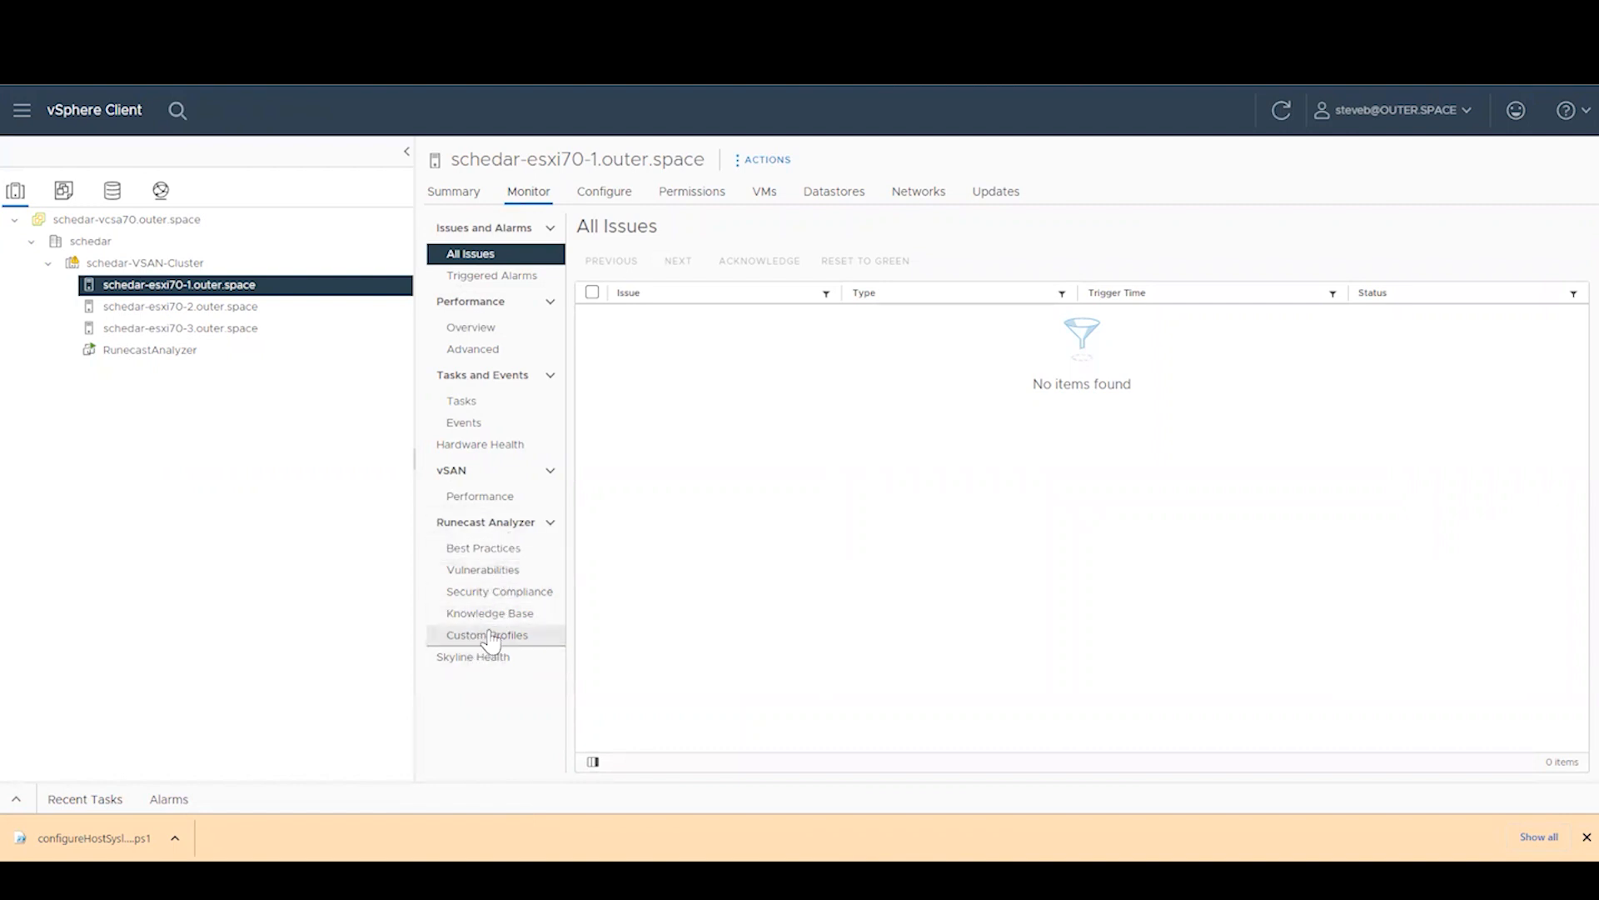
{"action": "left_click", "coordinate": [477, 552]}
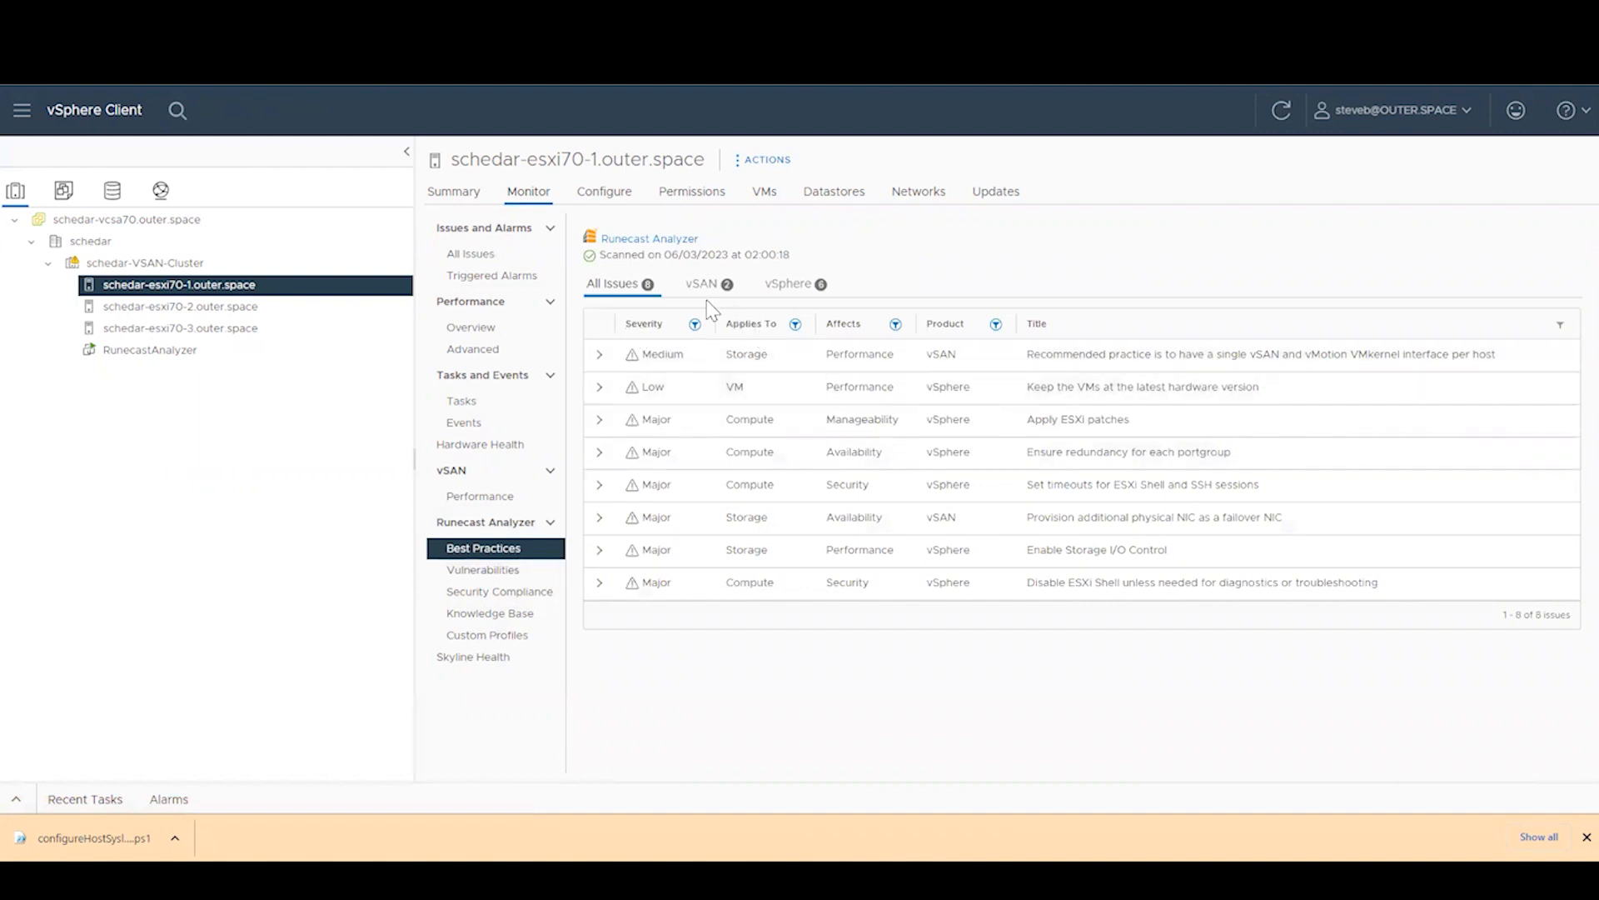
Limit the best practices to vSphere and view the affected objects of "Keep the VMs at the latest hardware version"
{"action": "left_click", "coordinate": [789, 287]}
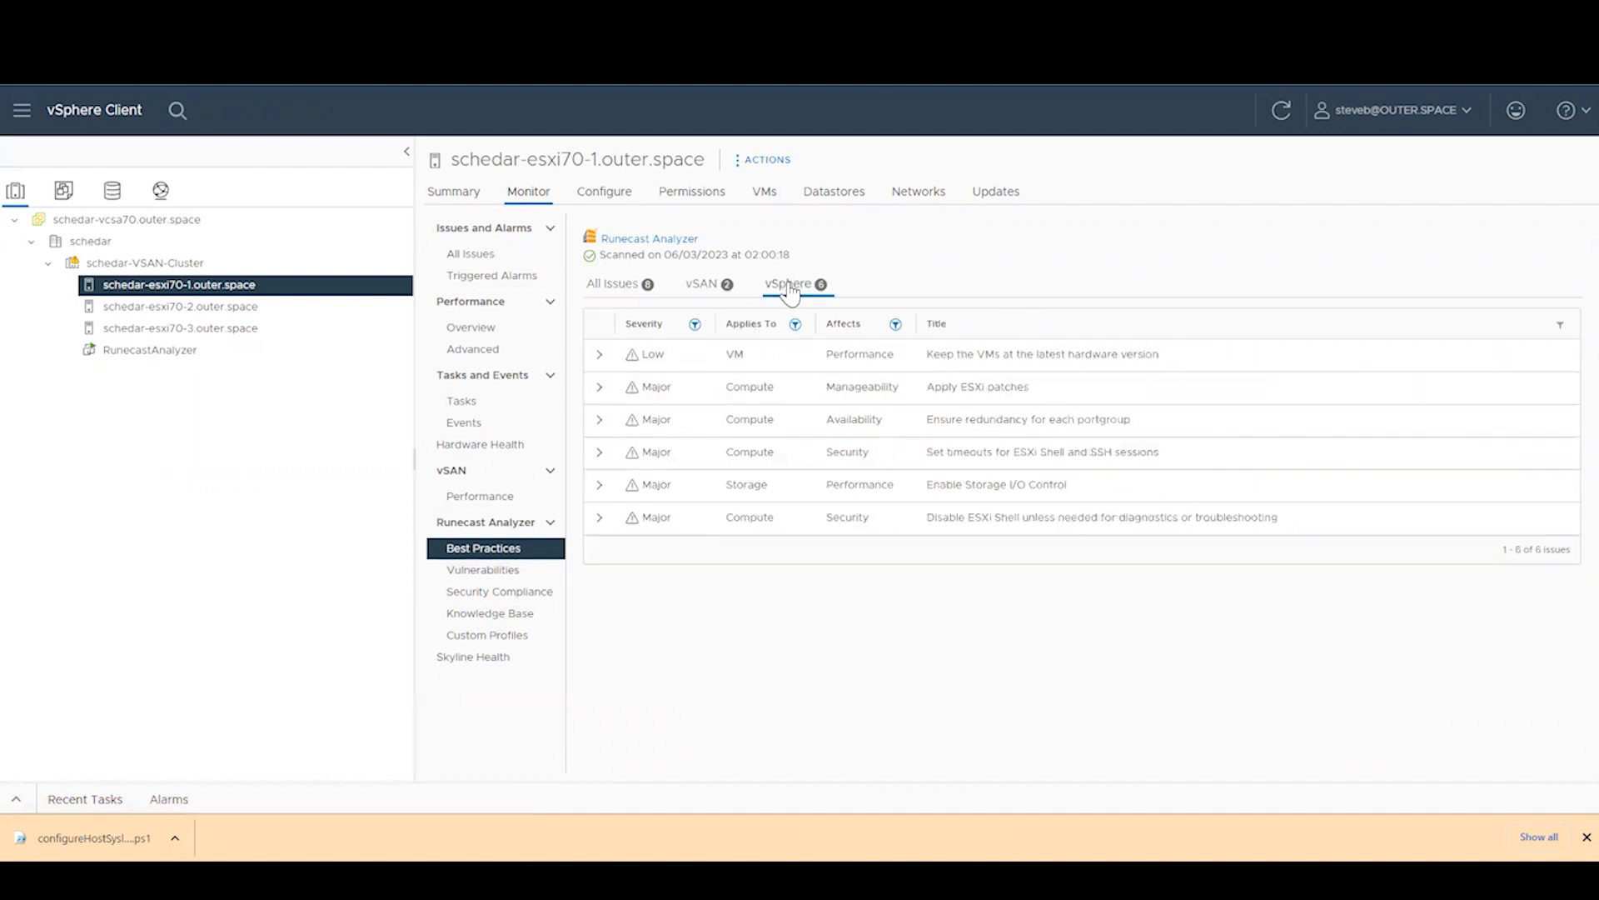
{"action": "left_click", "coordinate": [598, 354]}
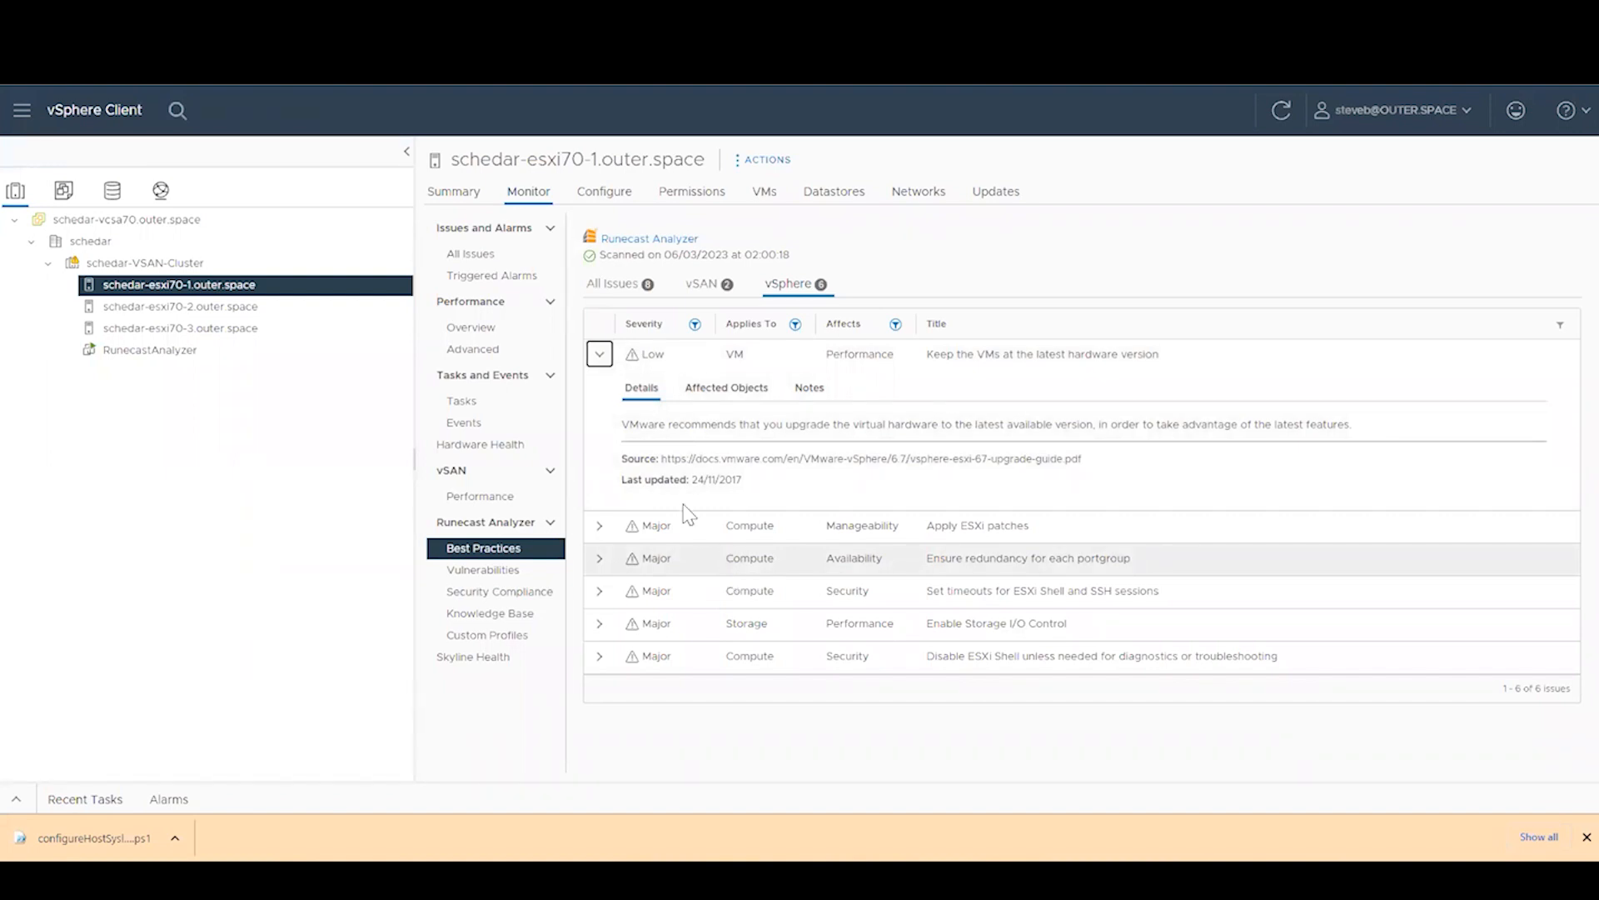
{"action": "left_click", "coordinate": [737, 392]}
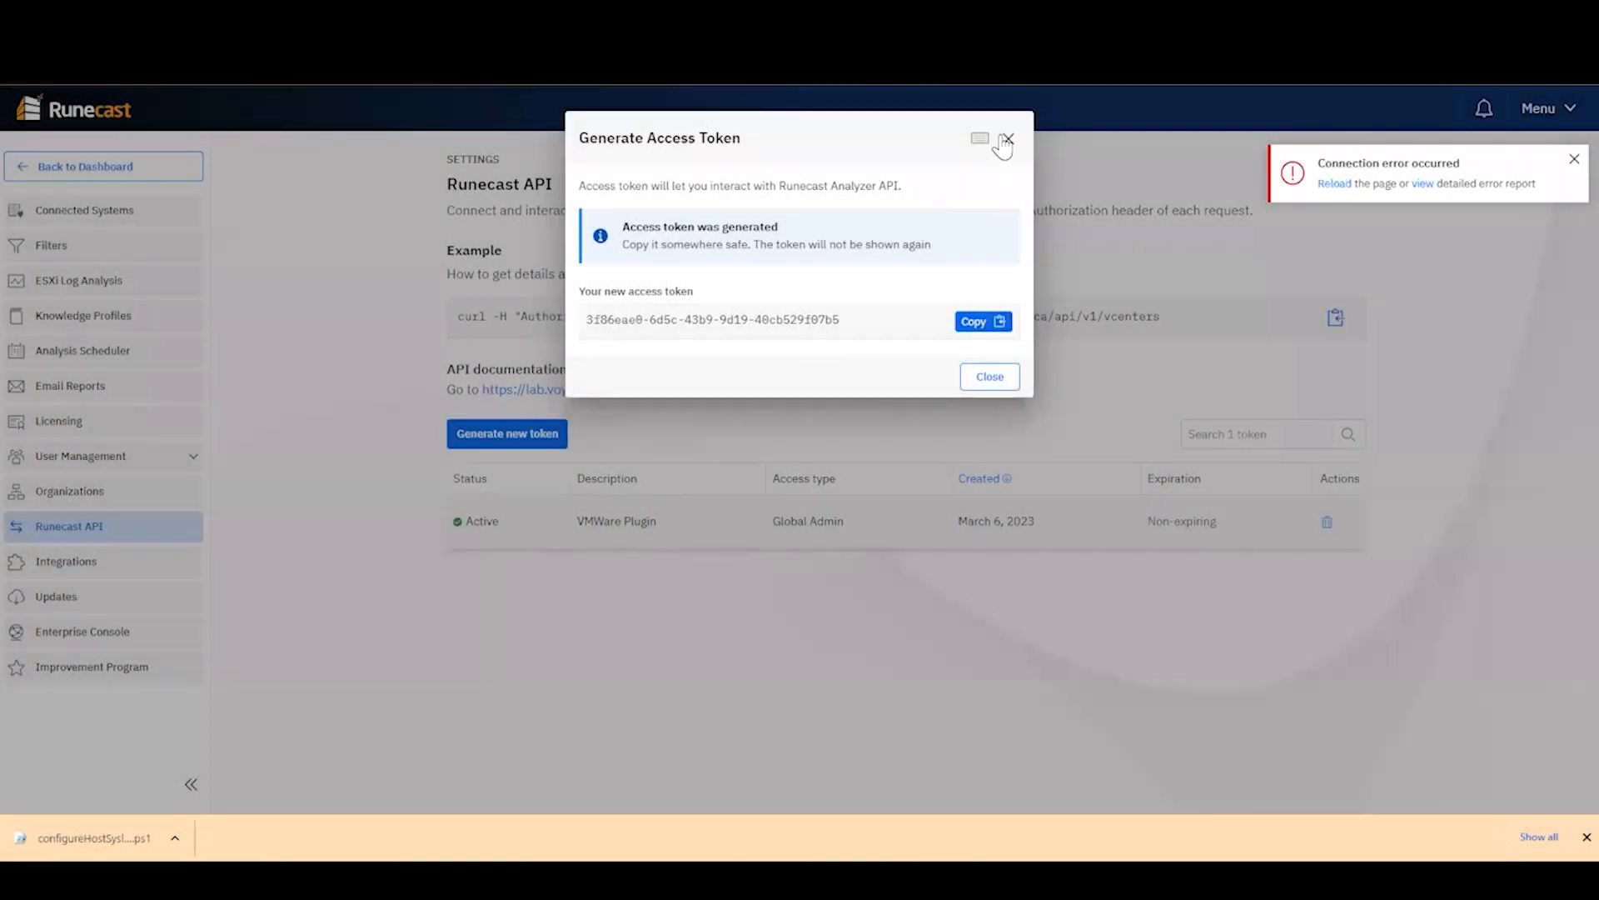
Switch to Runecast, close the access token dialog, and open the Best Practices overview
{"action": "left_click", "coordinate": [1006, 140]}
{"action": "left_click", "coordinate": [104, 171]}
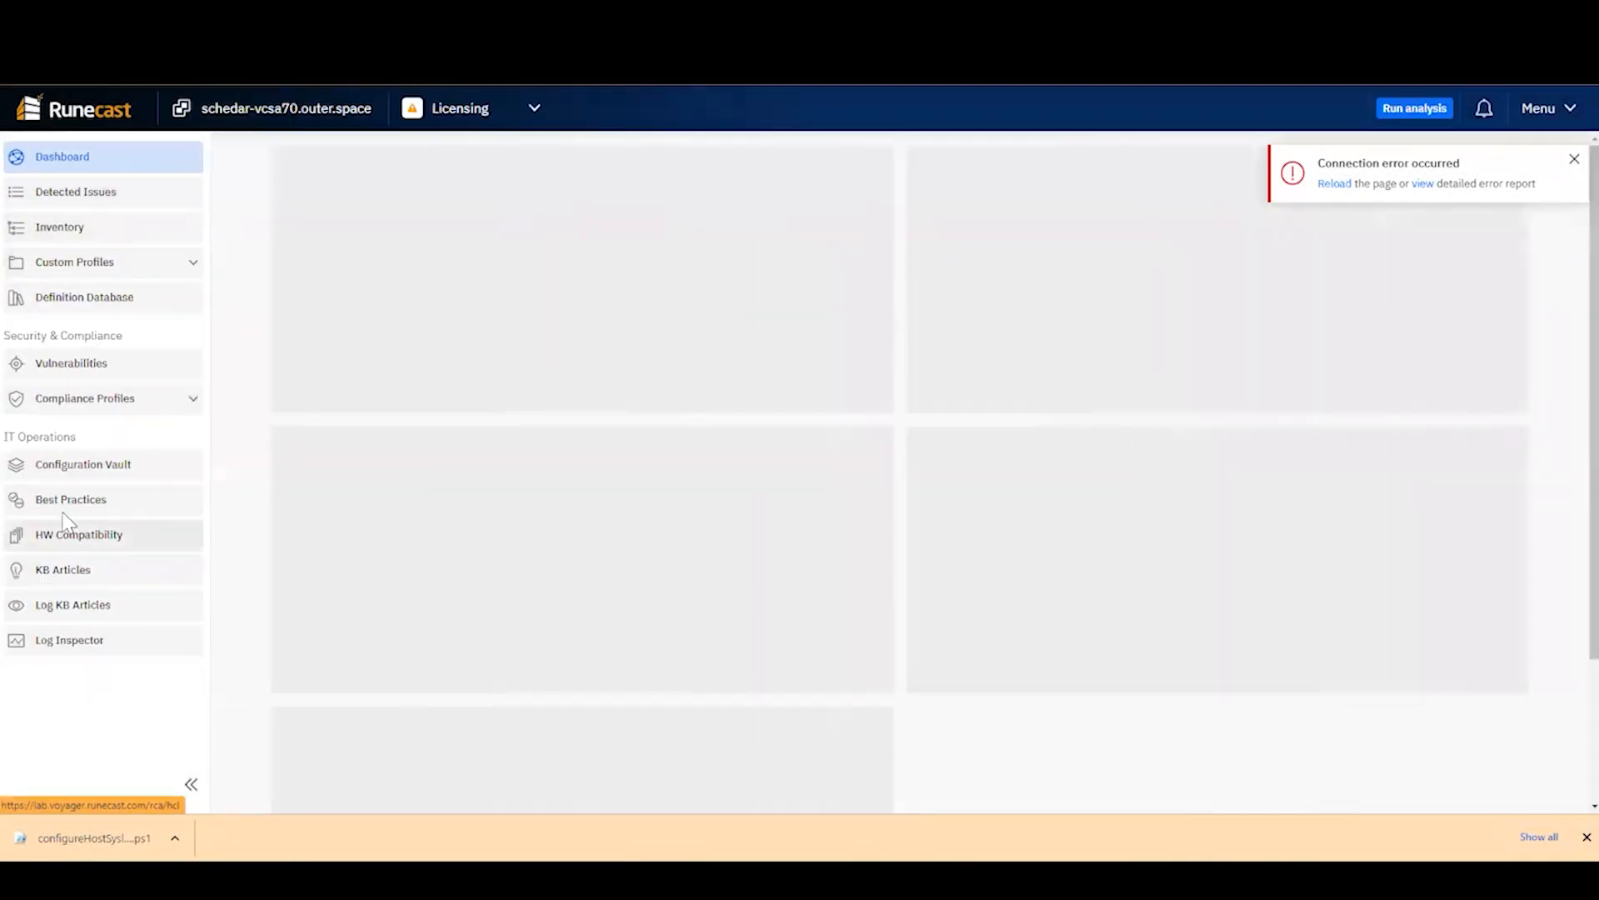
{"action": "left_click", "coordinate": [151, 500]}
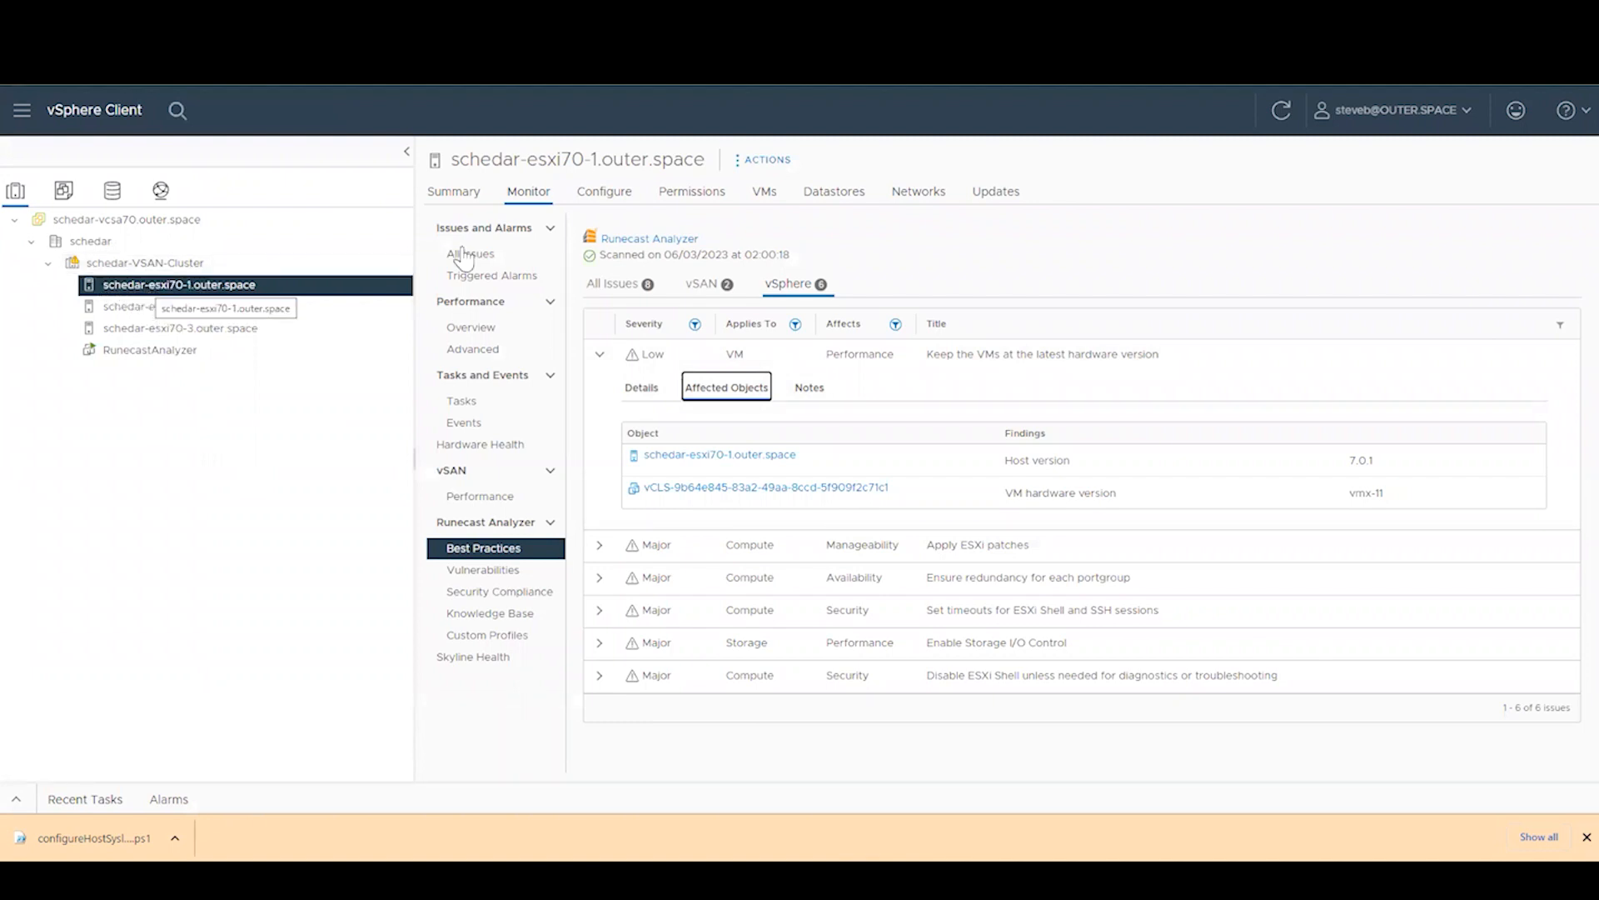
In the vSphere Client, review the details and affected objects of schedar-esxi70-2's single vSAN and vMotion VMkernel interface recommendation, then collapse it
{"action": "left_click", "coordinate": [167, 307]}
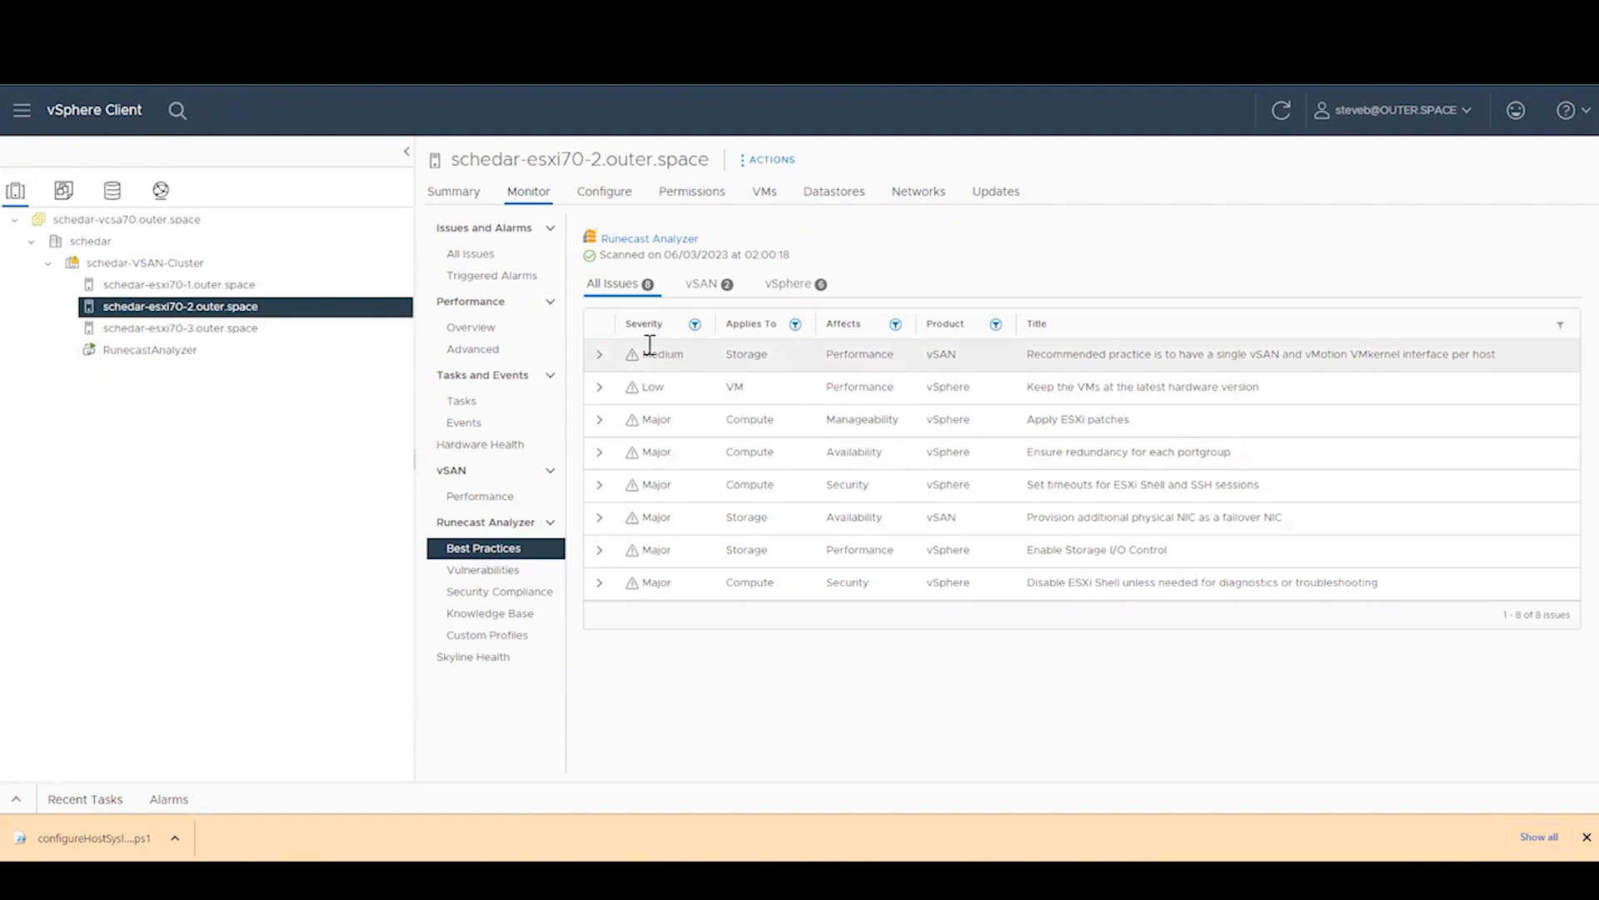
{"action": "left_click", "coordinate": [599, 354]}
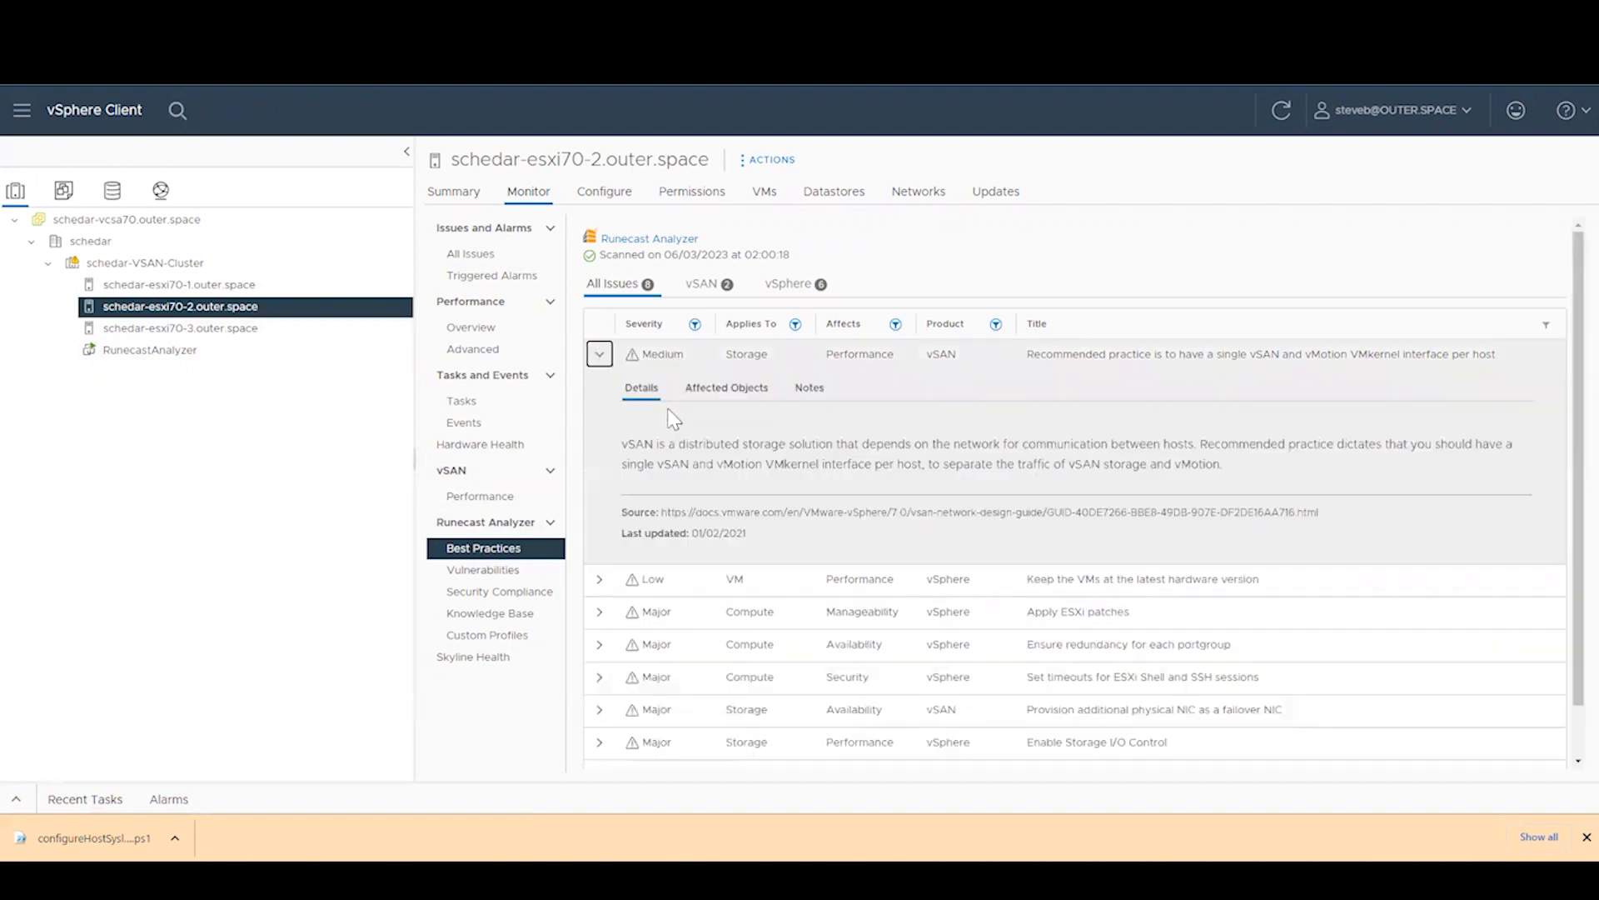
{"action": "left_click", "coordinate": [723, 397]}
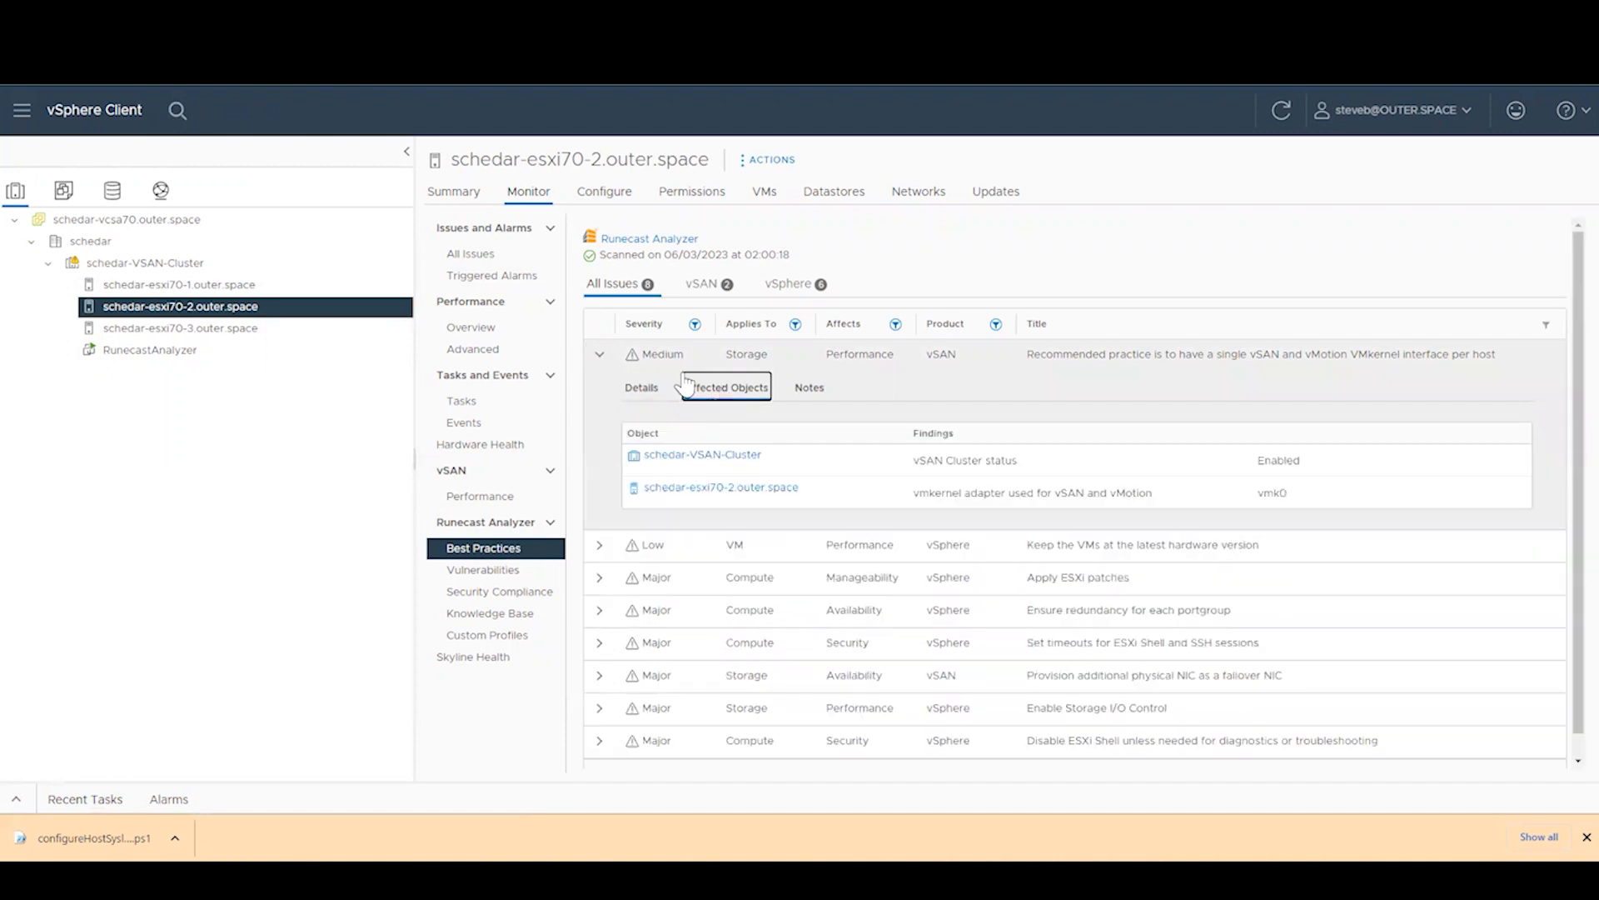
{"action": "left_click", "coordinate": [599, 354]}
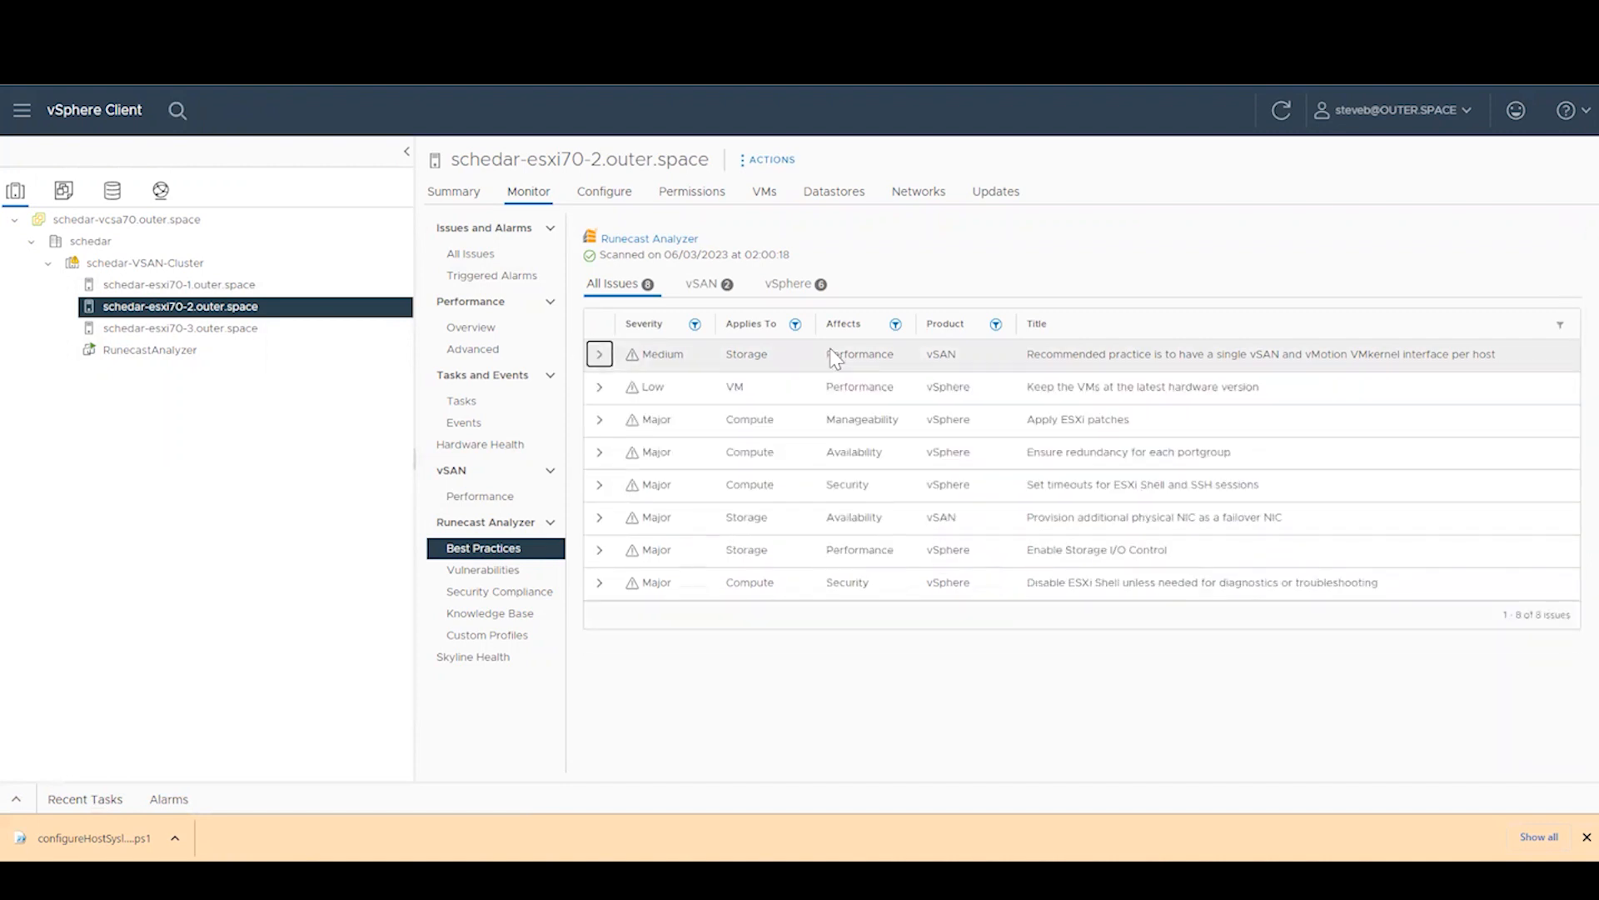
Review the host's vulnerabilities and security compliance, including the affected objects of the GDPR issue "ESXi host SSH daemon ignores .rhosts files"
{"action": "left_click", "coordinate": [483, 570]}
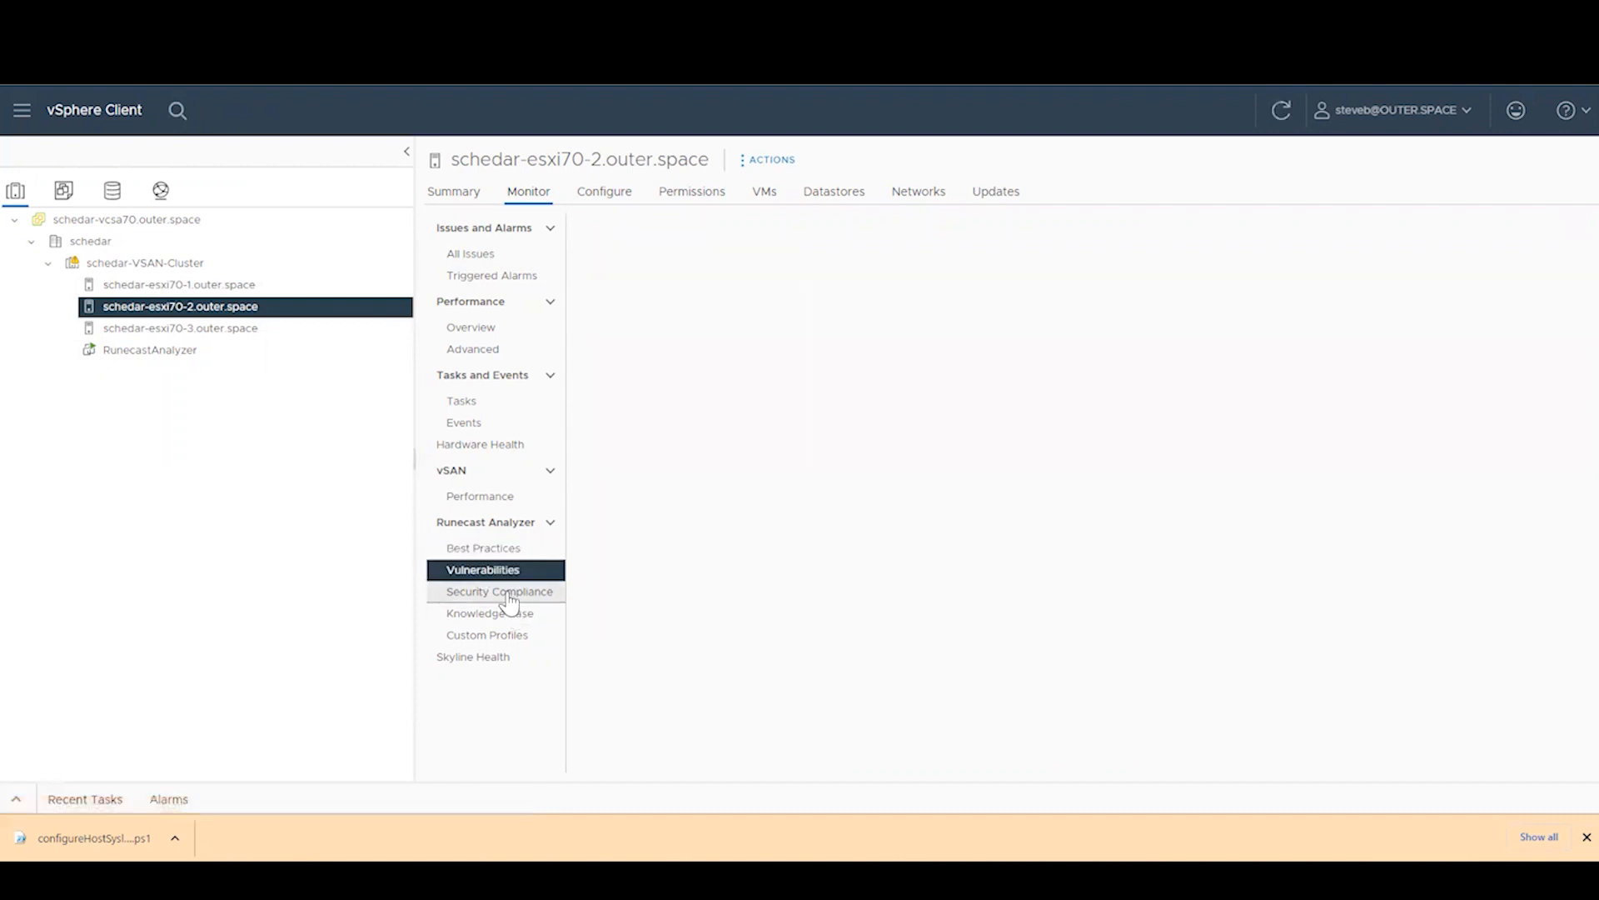
{"action": "left_click", "coordinate": [512, 593]}
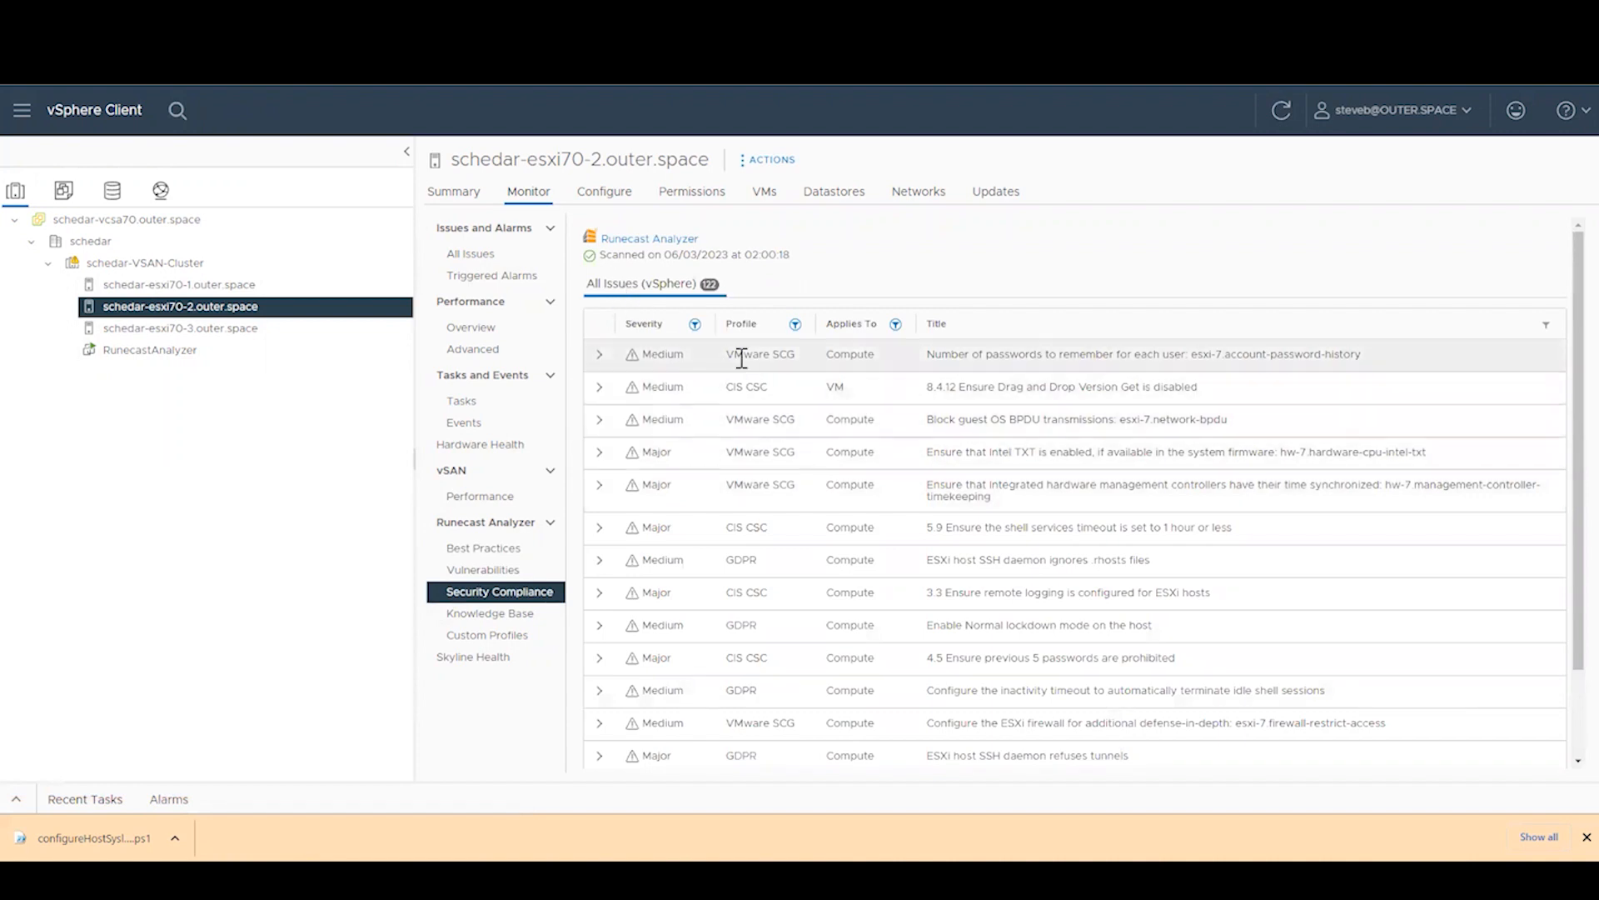
{"action": "left_click", "coordinate": [600, 560]}
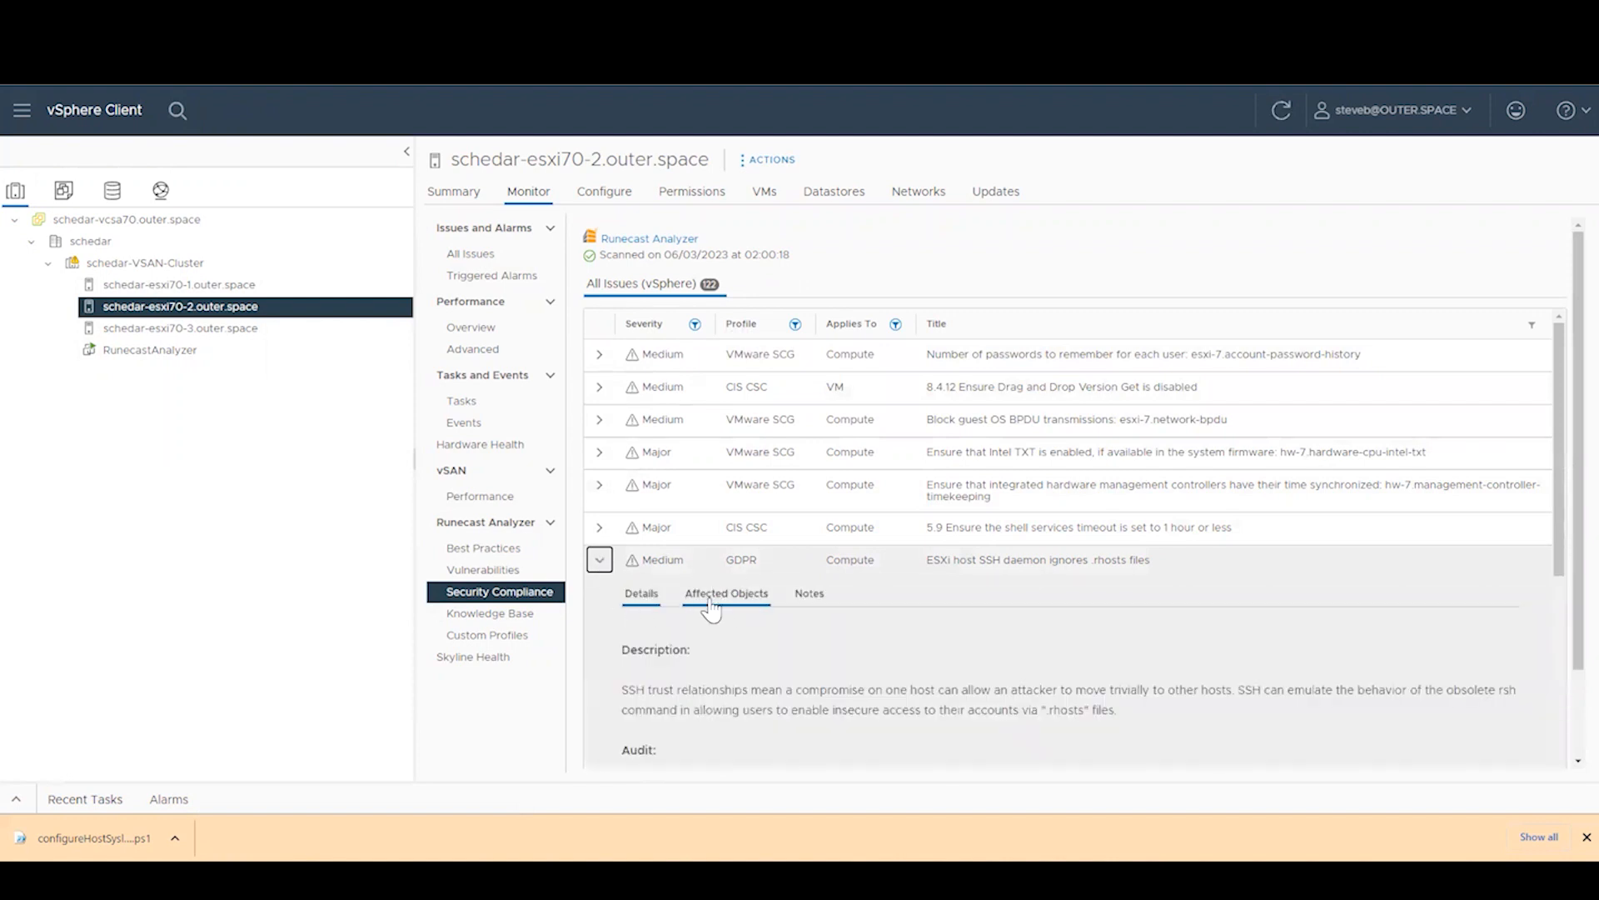
{"action": "left_click", "coordinate": [709, 596]}
{"action": "scroll", "coordinate": [962, 547], "scroll_direction": "down", "scroll_amount": 1}
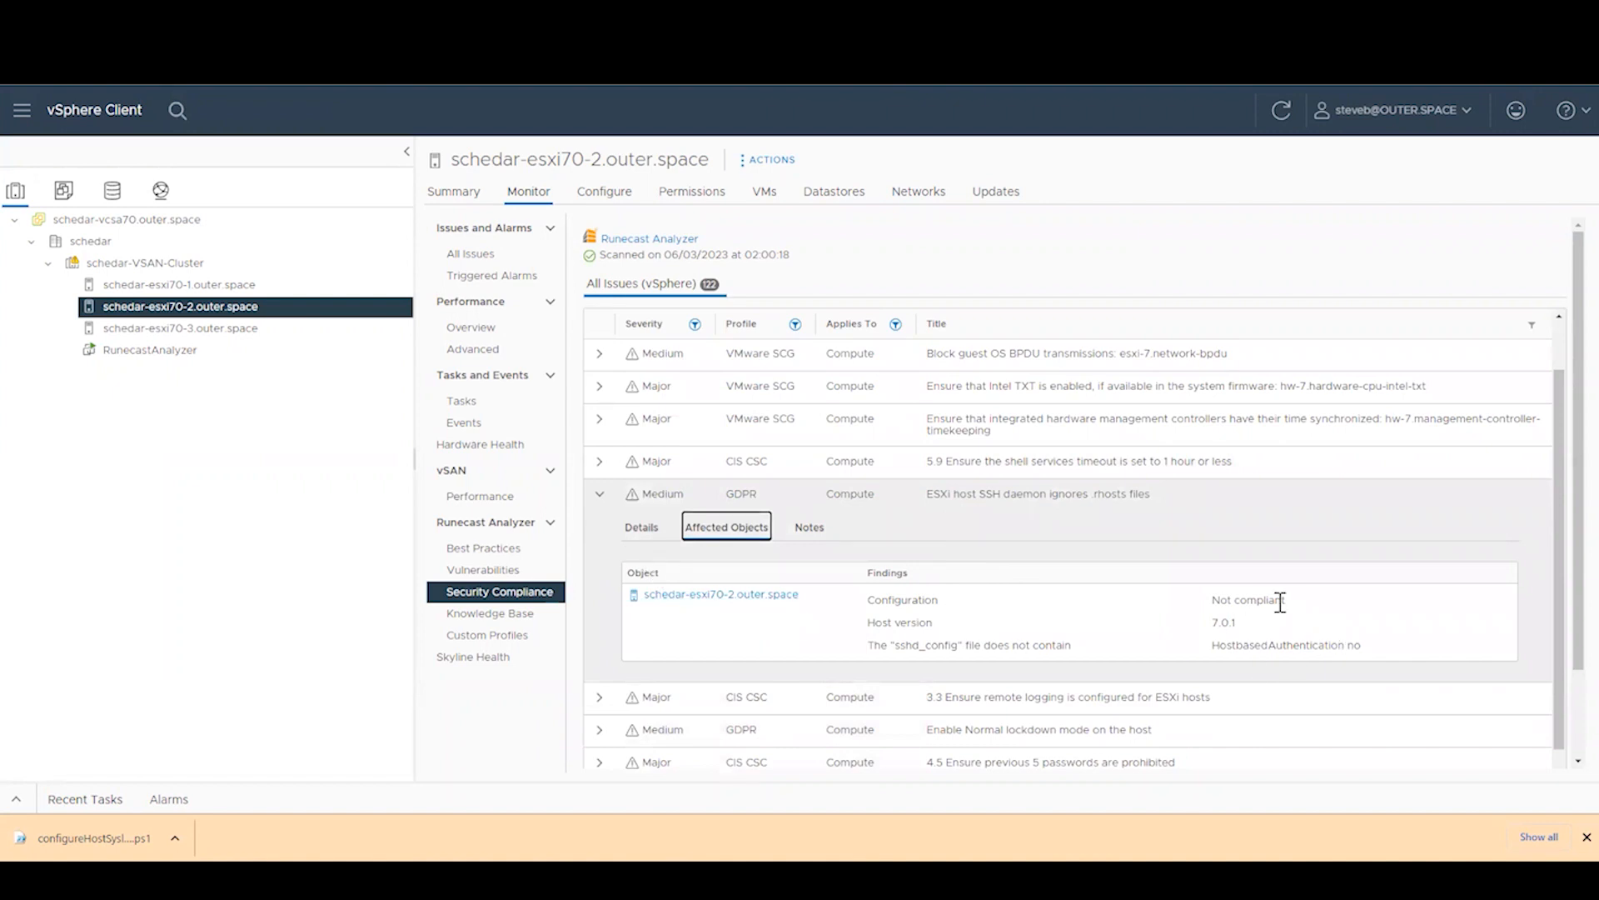
{"action": "left_click", "coordinate": [597, 497]}
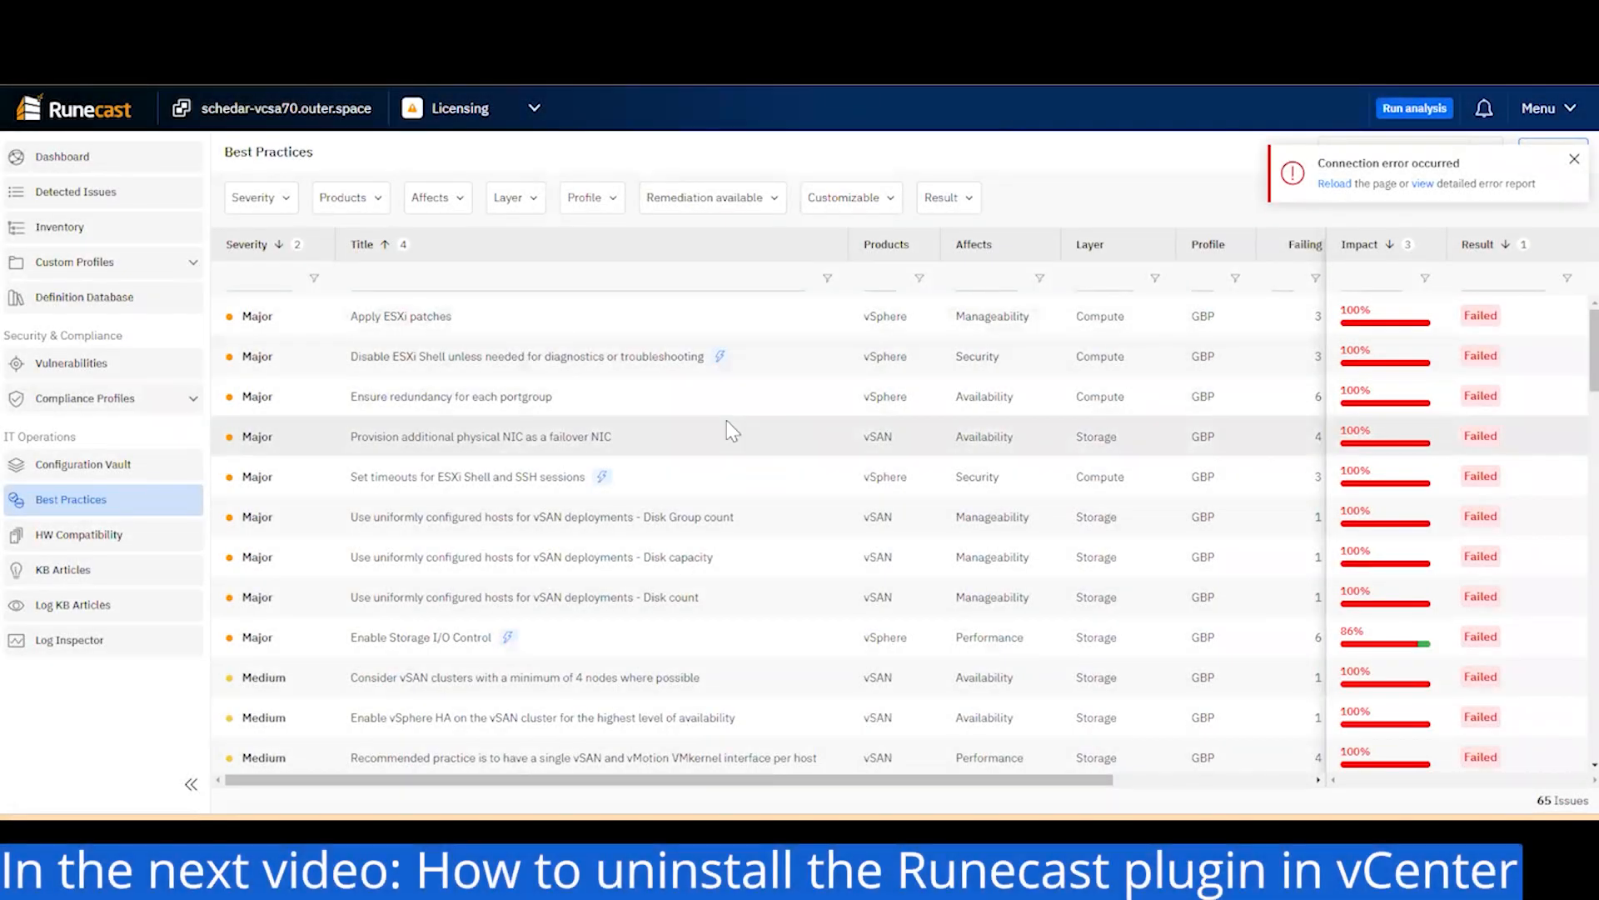
Switch to Runecast and dismiss the connection error on the Best Practices page
{"action": "left_click", "coordinate": [1574, 160]}
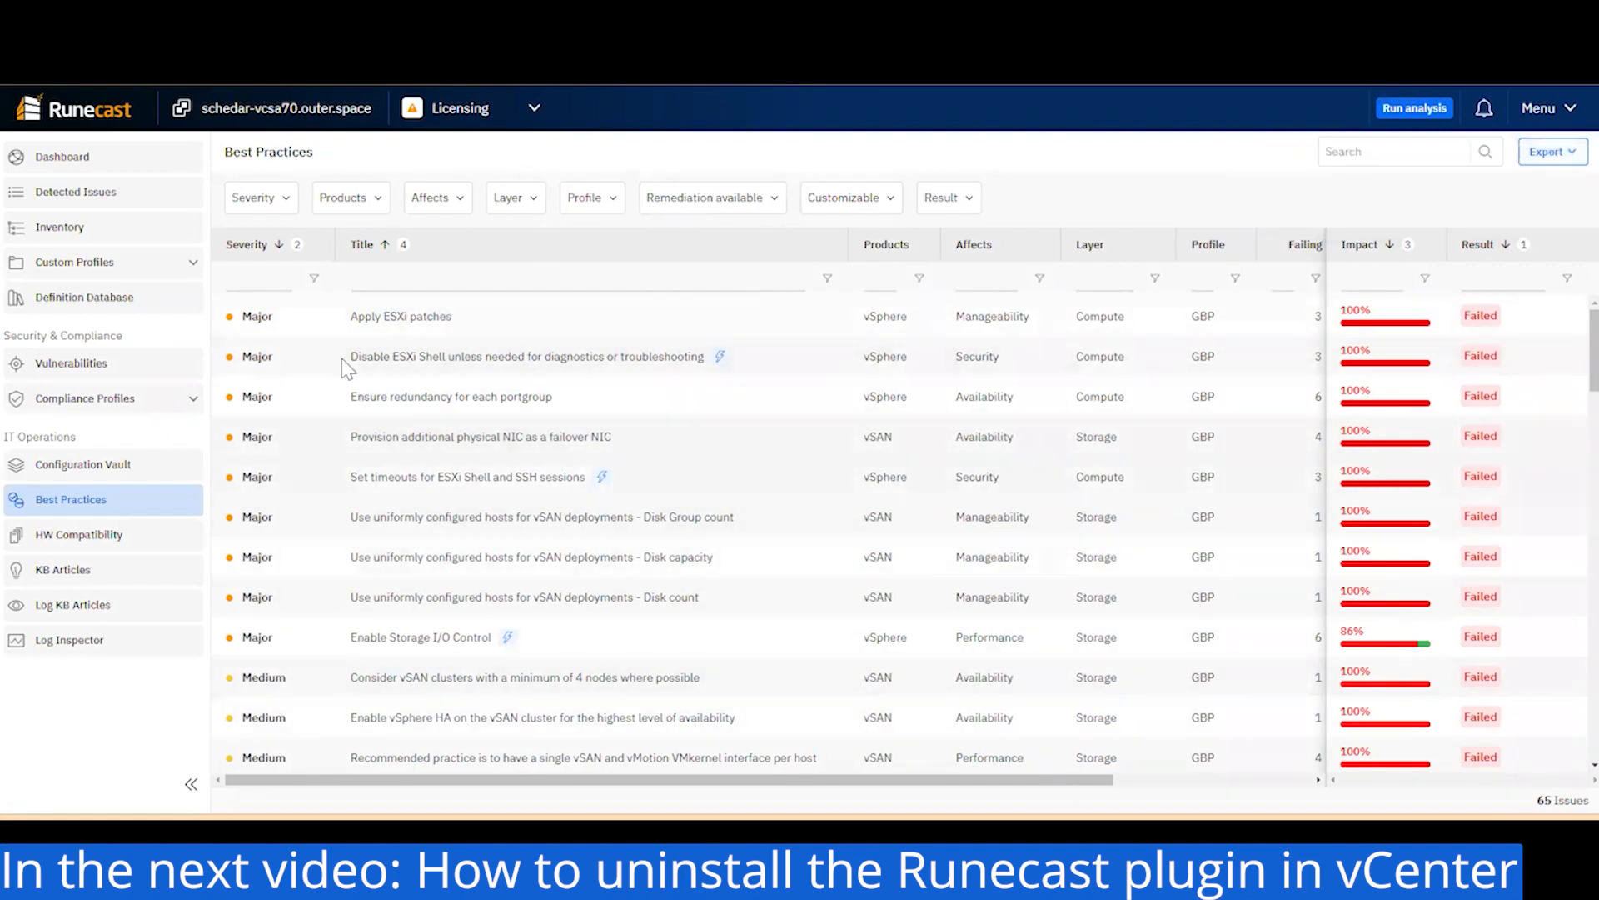